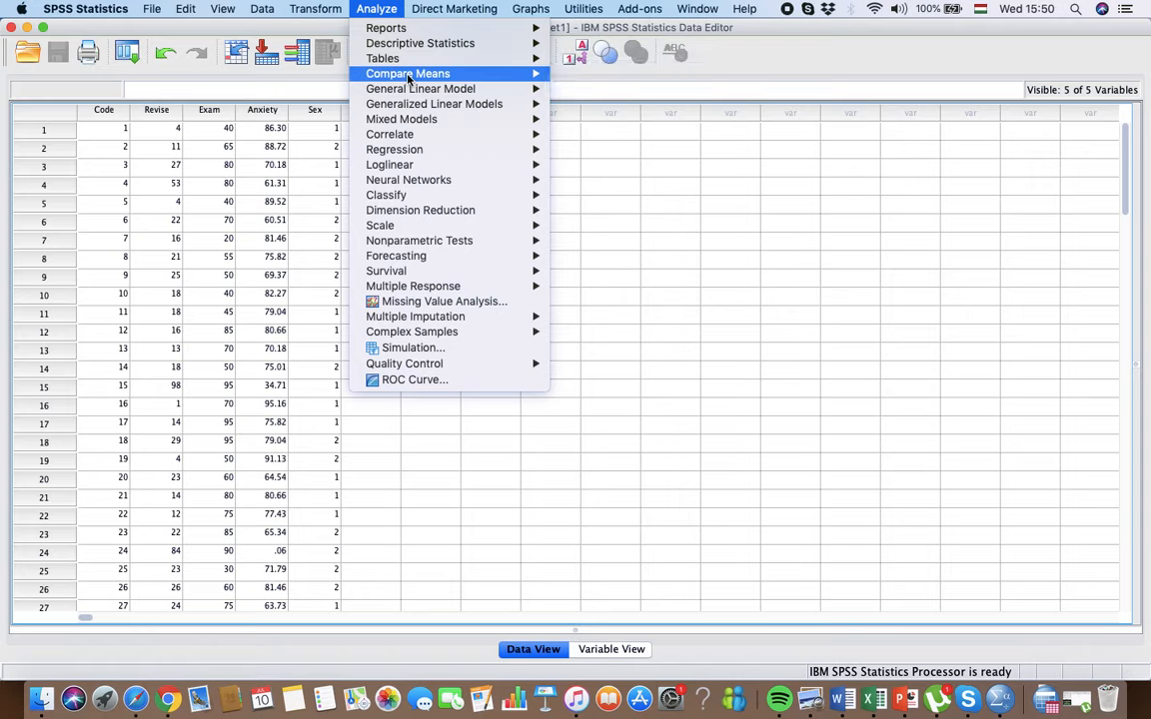
# Step: Open a bivariate correlation analysis and remove Time Spent Revising, Exam Performance and Exam Anxiety from its analysis variables
pyautogui.moveTo(408, 137)
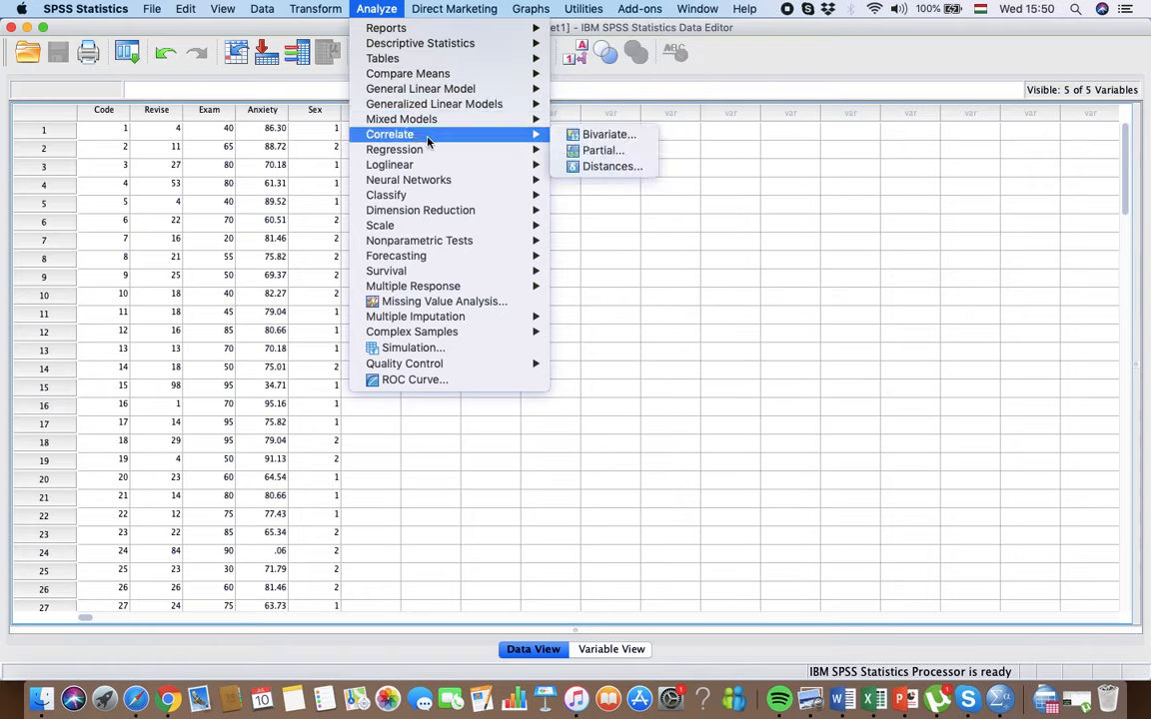
pyautogui.moveTo(526, 136)
pyautogui.click(633, 140)
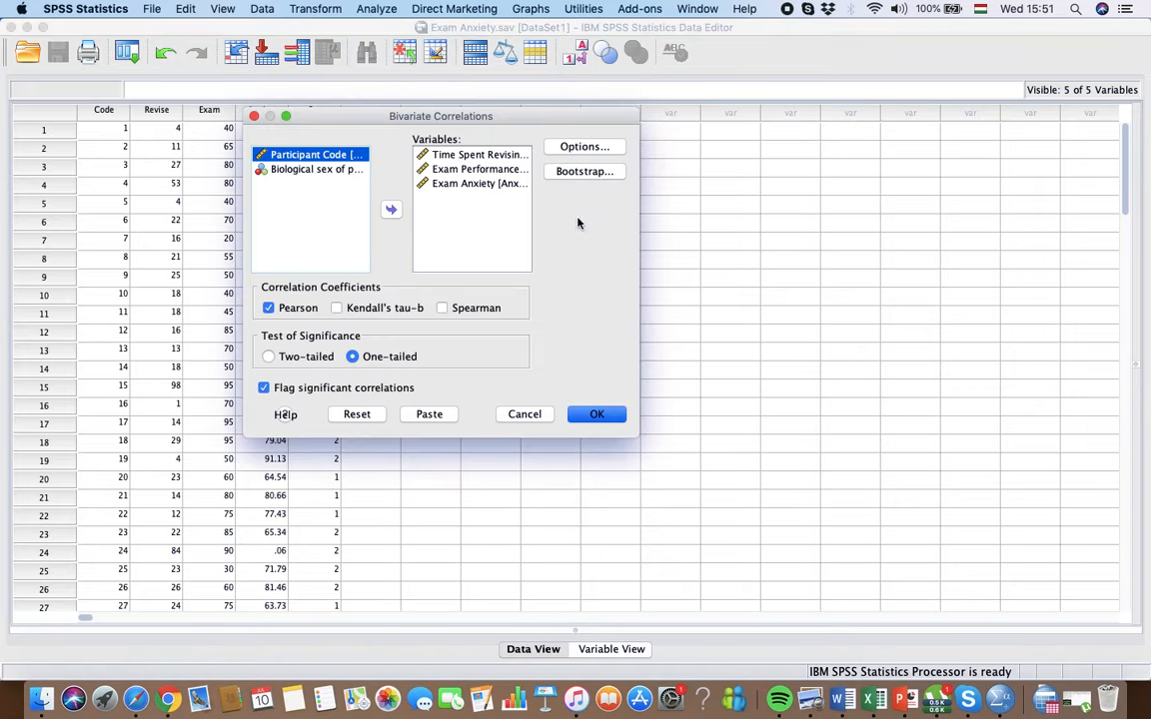
pyautogui.click(477, 157)
pyautogui.hotkey('shift', 'Down')
pyautogui.hotkey('shift', 'Down')
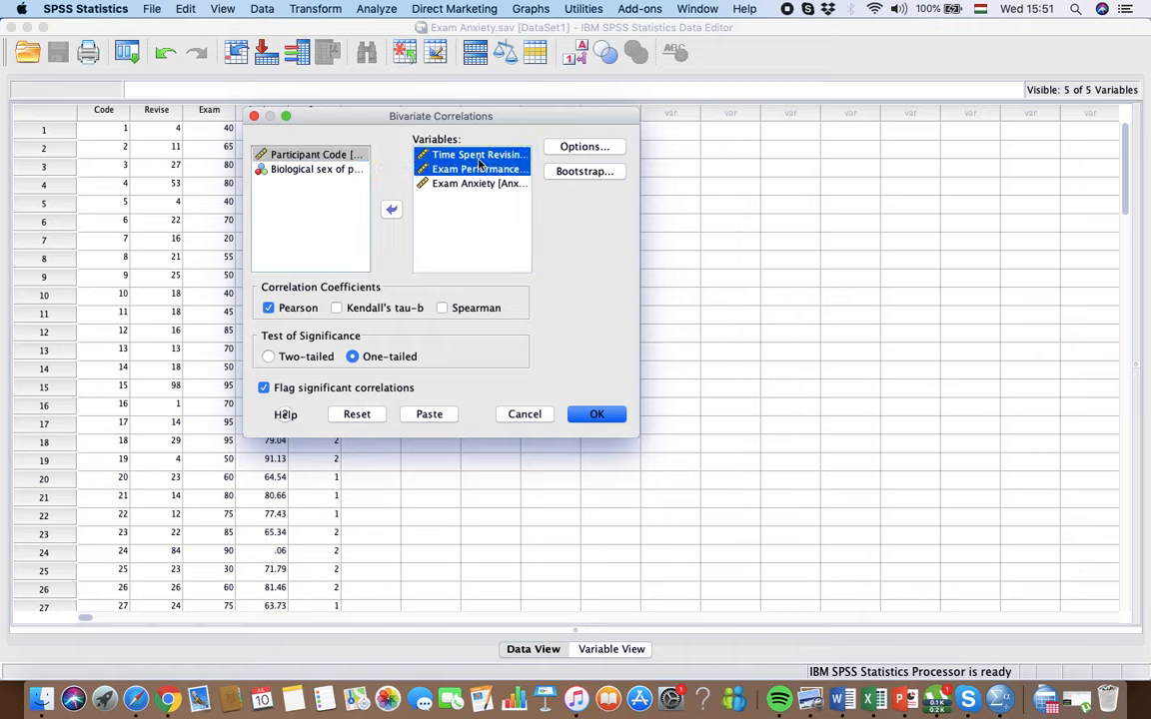
pyautogui.moveTo(464, 167); pyautogui.dragTo(347, 190)
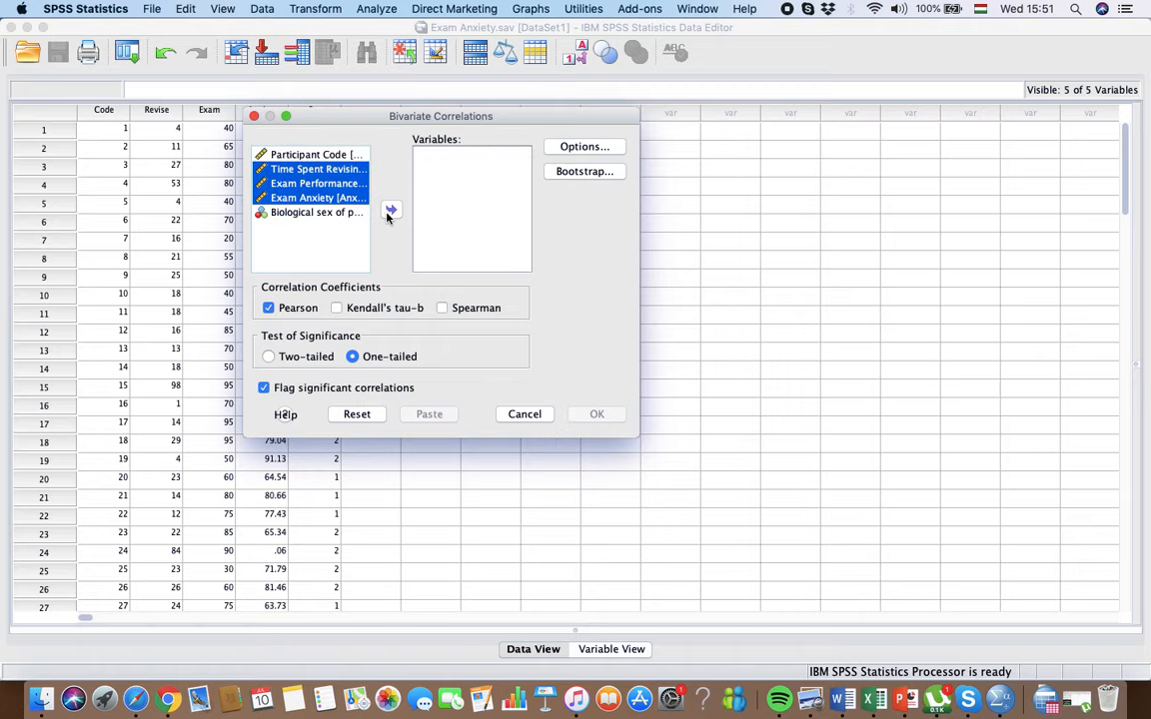
pyautogui.click(317, 254)
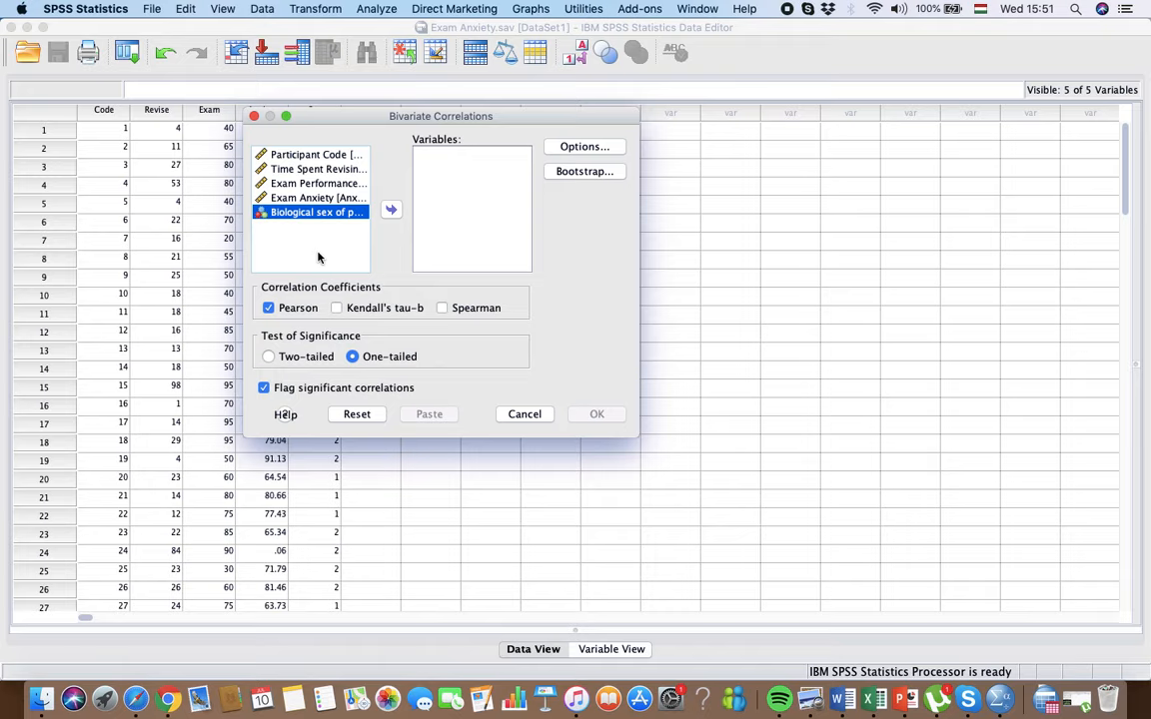
# Step: Add Time Spent Revising, Exam Performance and Exam Anxiety to the correlation analysis as variables
pyautogui.click(354, 171)
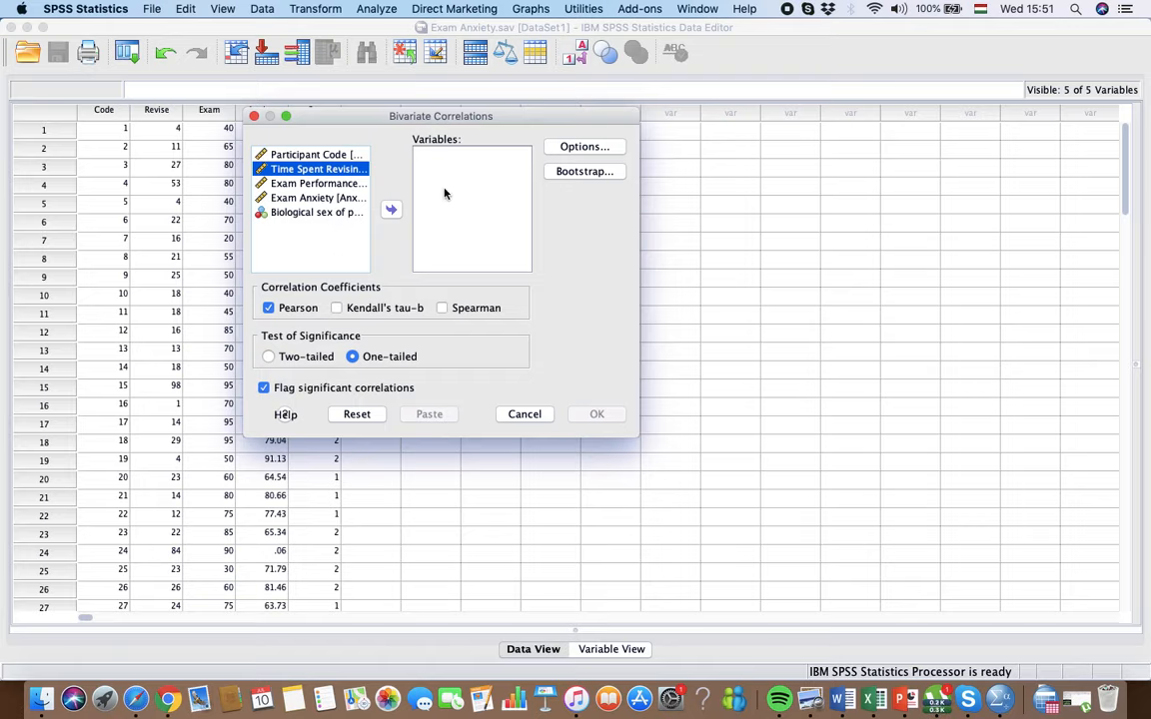
pyautogui.hotkey('shift', 'Down')
pyautogui.hotkey('shift', 'Down')
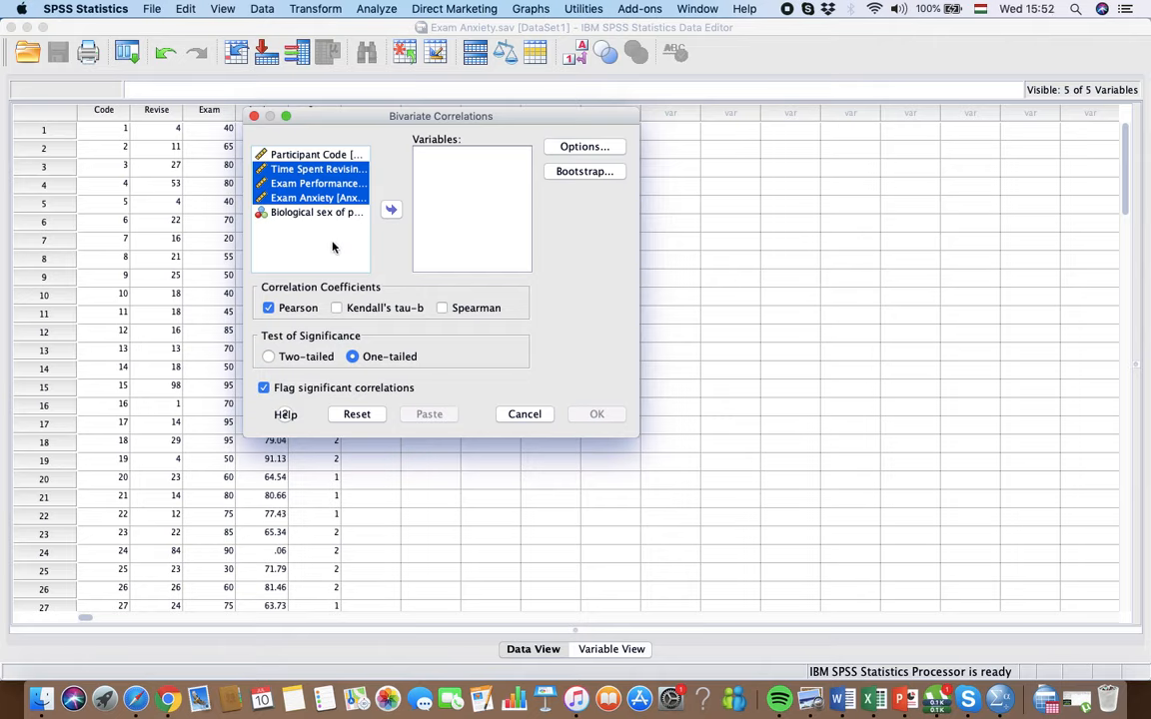
pyautogui.click(391, 211)
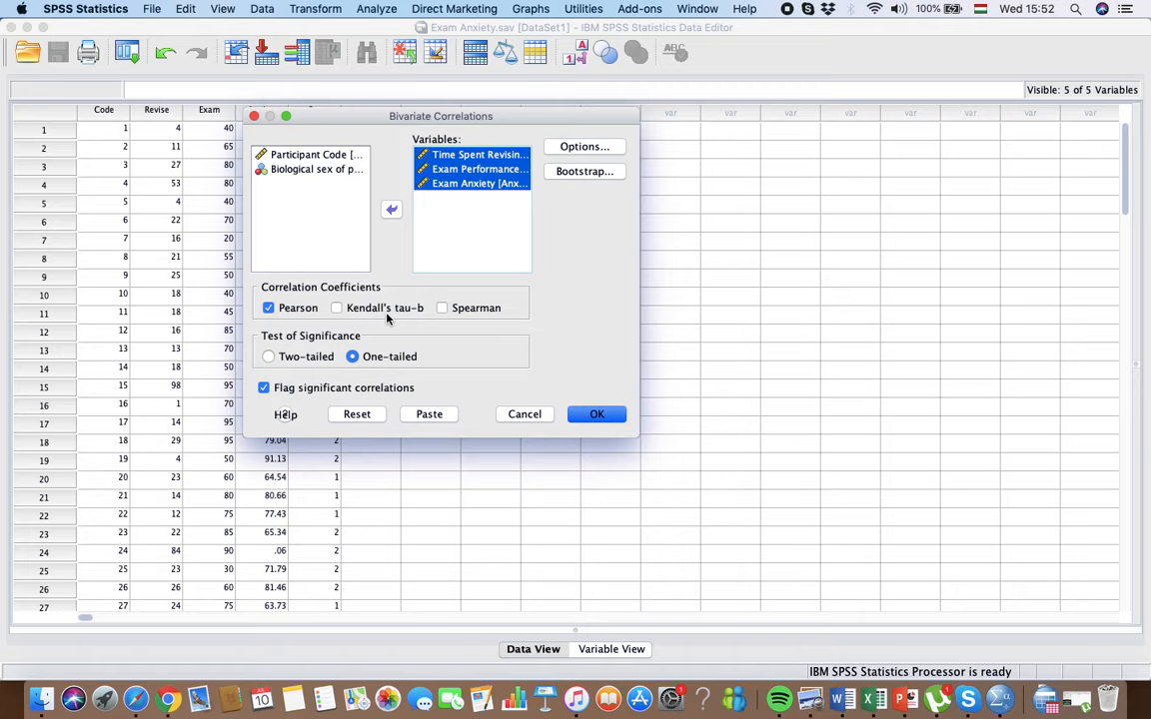
# Step: Try Spearman and Kendall's tau-b as correlation coefficients, then restore Pearson as the only selected coefficient
pyautogui.click(268, 308)
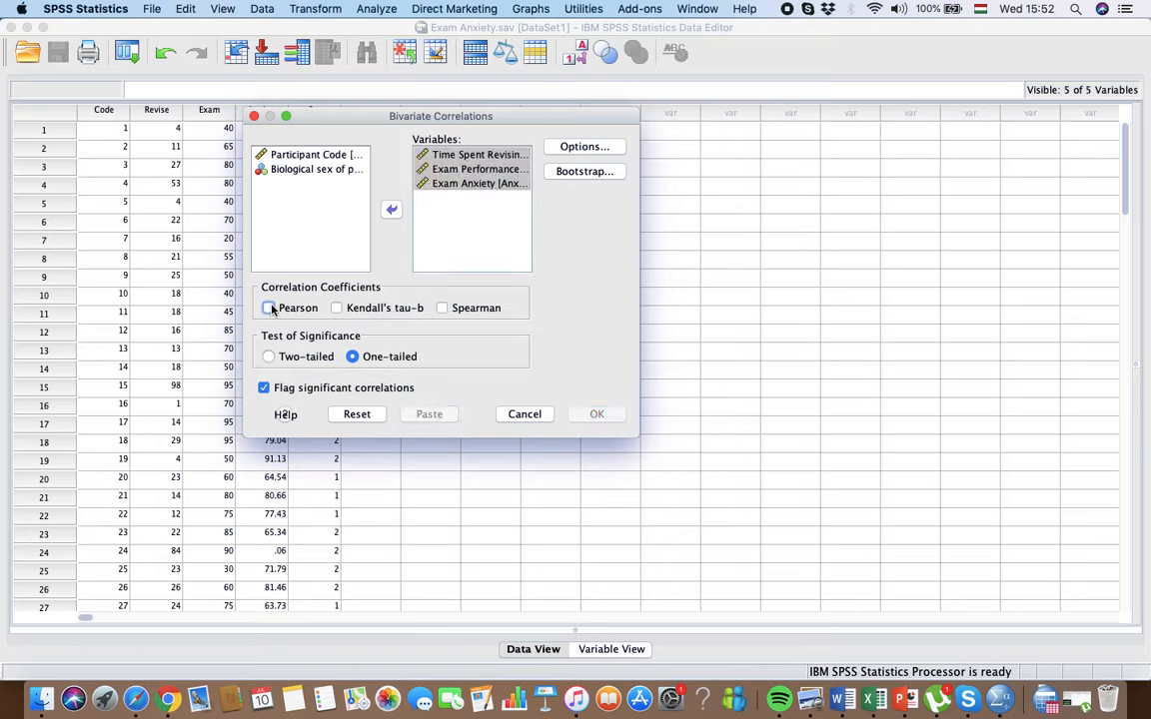
pyautogui.click(441, 309)
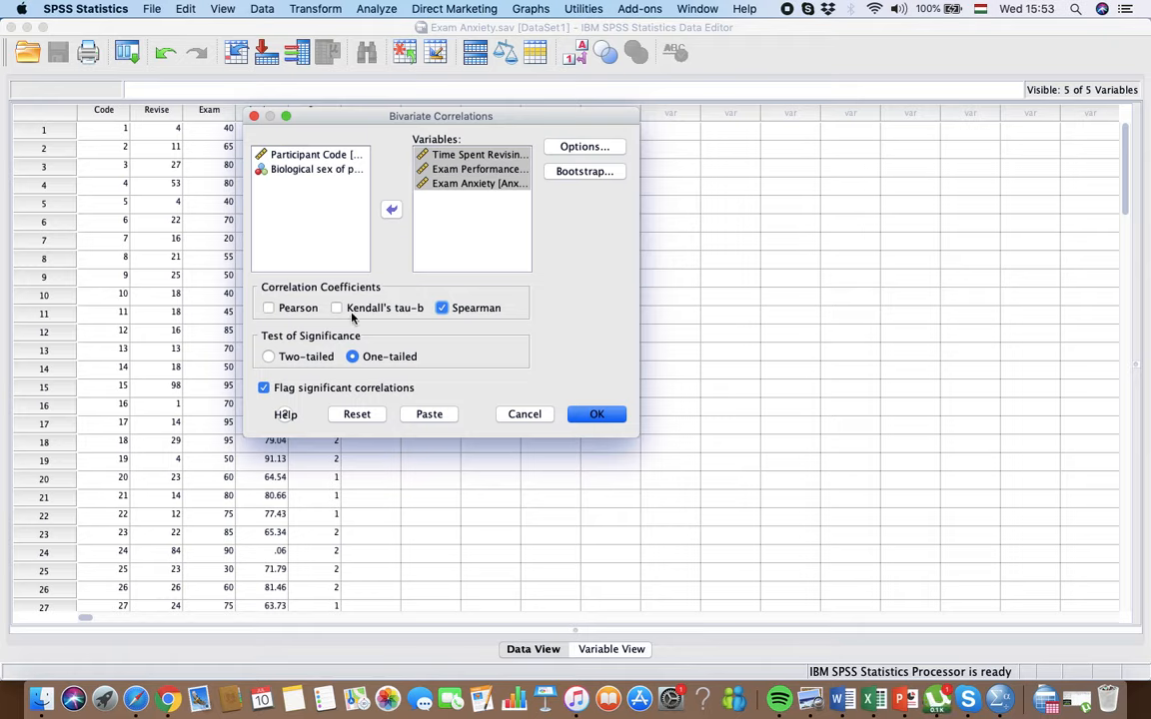
pyautogui.click(442, 307)
pyautogui.click(337, 309)
pyautogui.click(268, 312)
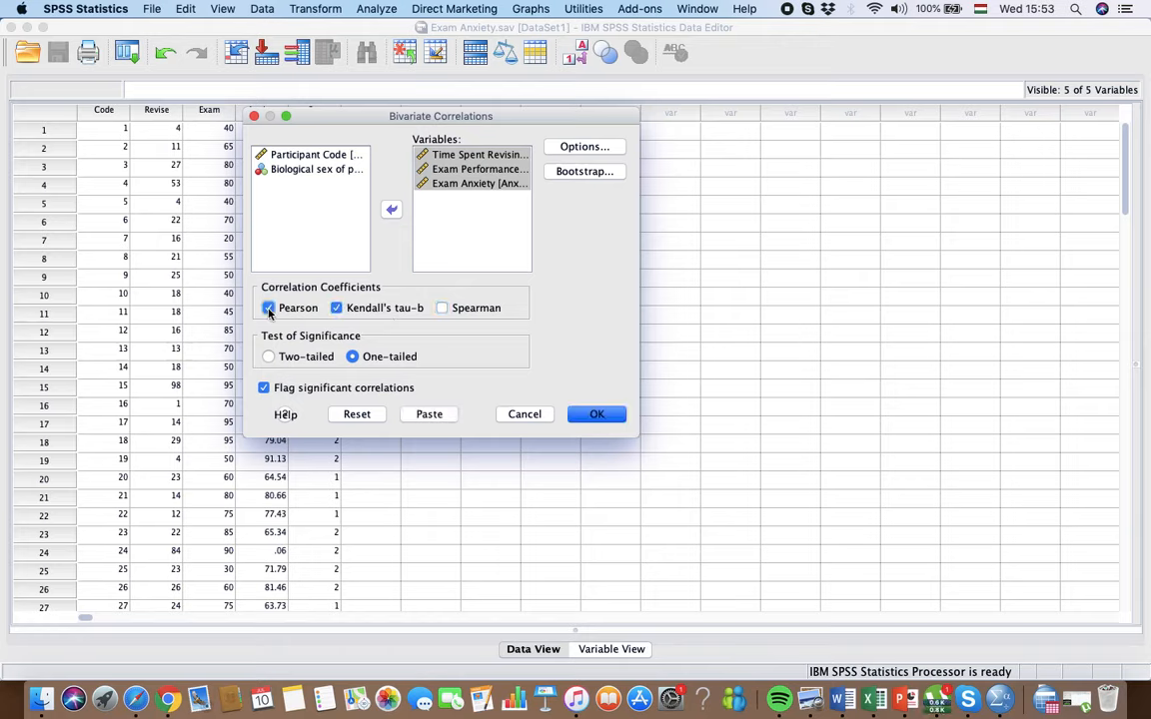
pyautogui.click(336, 308)
# Step: Set the test of significance to one-tailed after trying two-tailed, and run the bivariate correlation
pyautogui.click(270, 358)
pyautogui.click(354, 358)
pyautogui.click(268, 357)
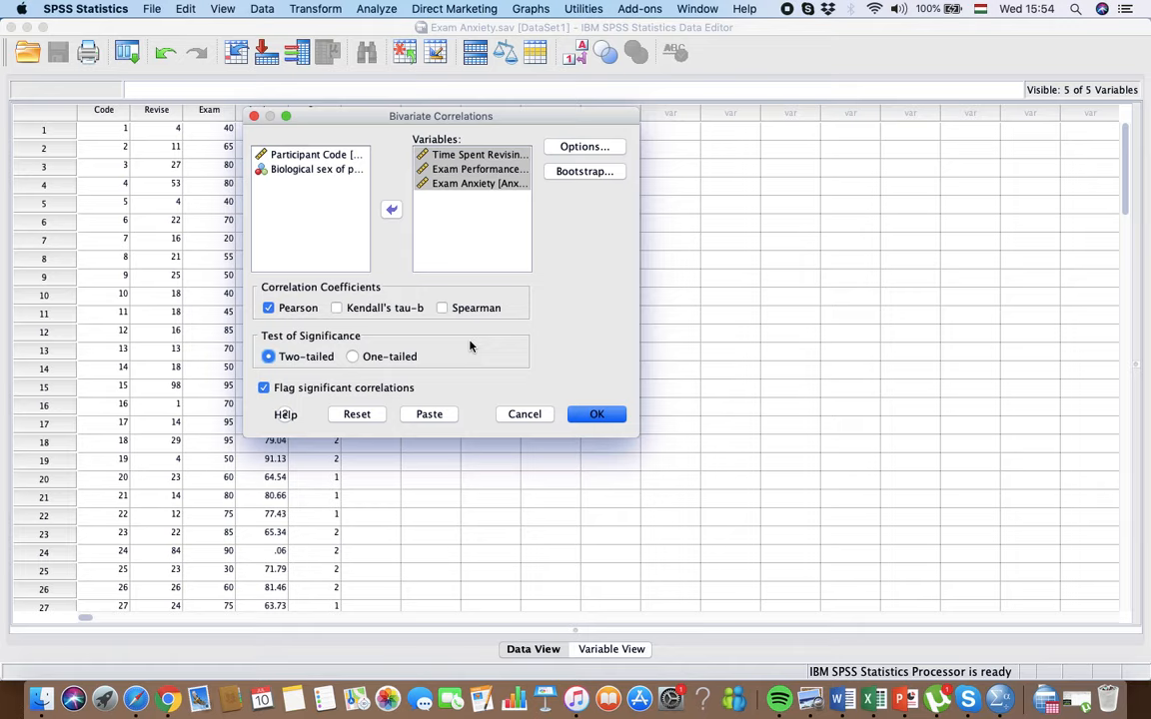
pyautogui.click(352, 358)
pyautogui.click(597, 415)
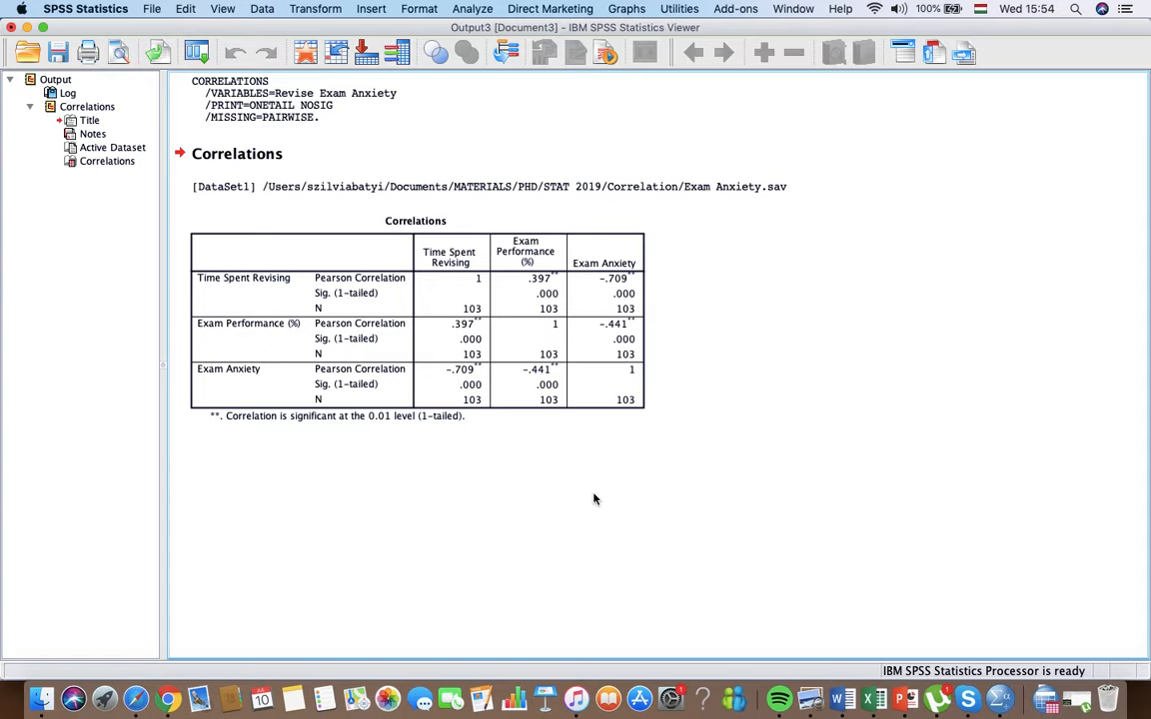
# Step: Switch to the PowerPoint presentation and show slide 22, the exam performance correlation write-up, as a full-screen slide show
pyautogui.click(329, 317)
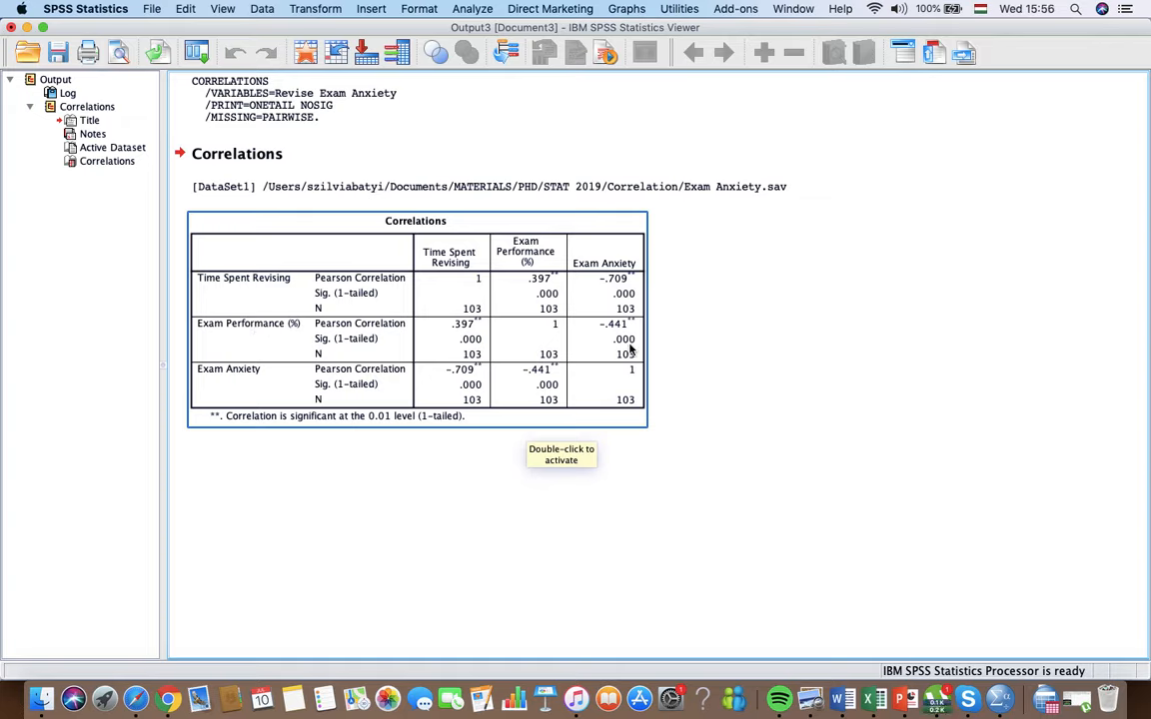
pyautogui.click(905, 700)
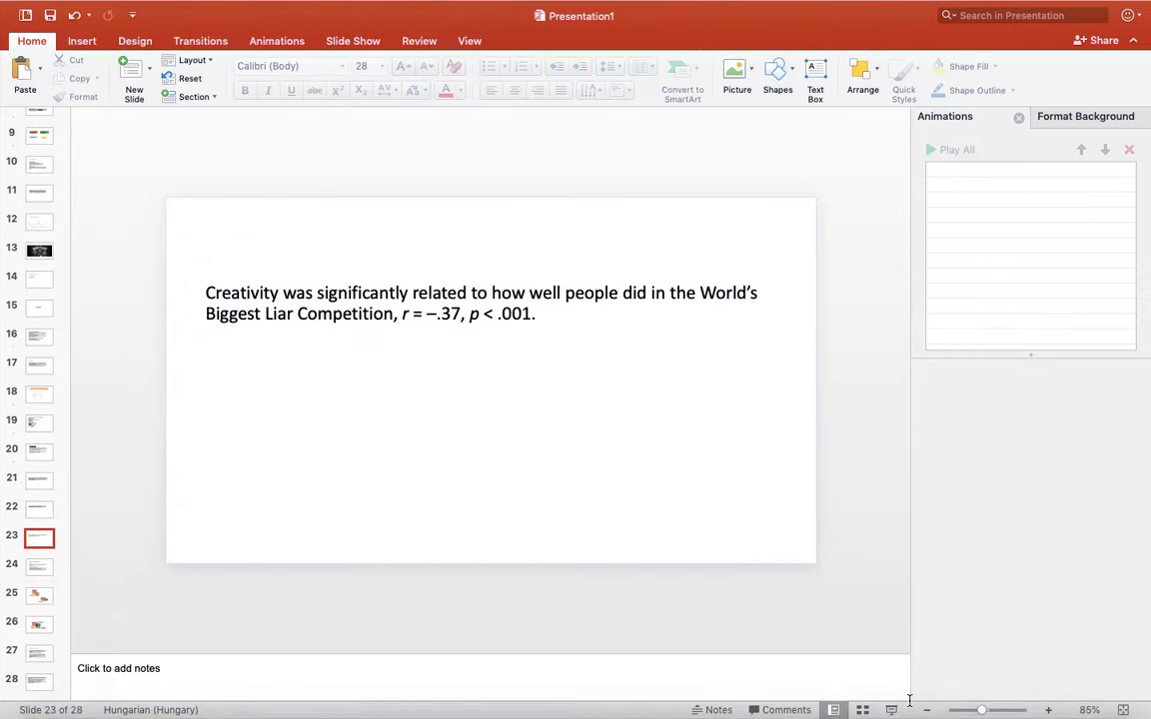
pyautogui.click(46, 484)
pyautogui.click(37, 507)
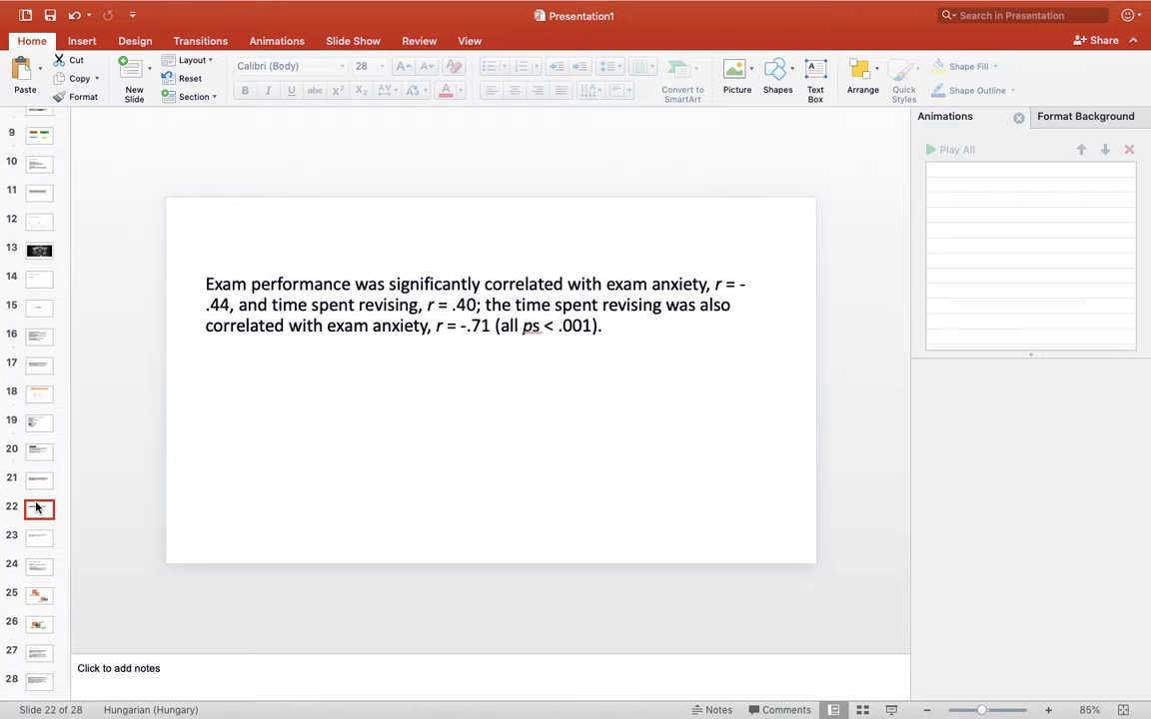
pyautogui.click(891, 710)
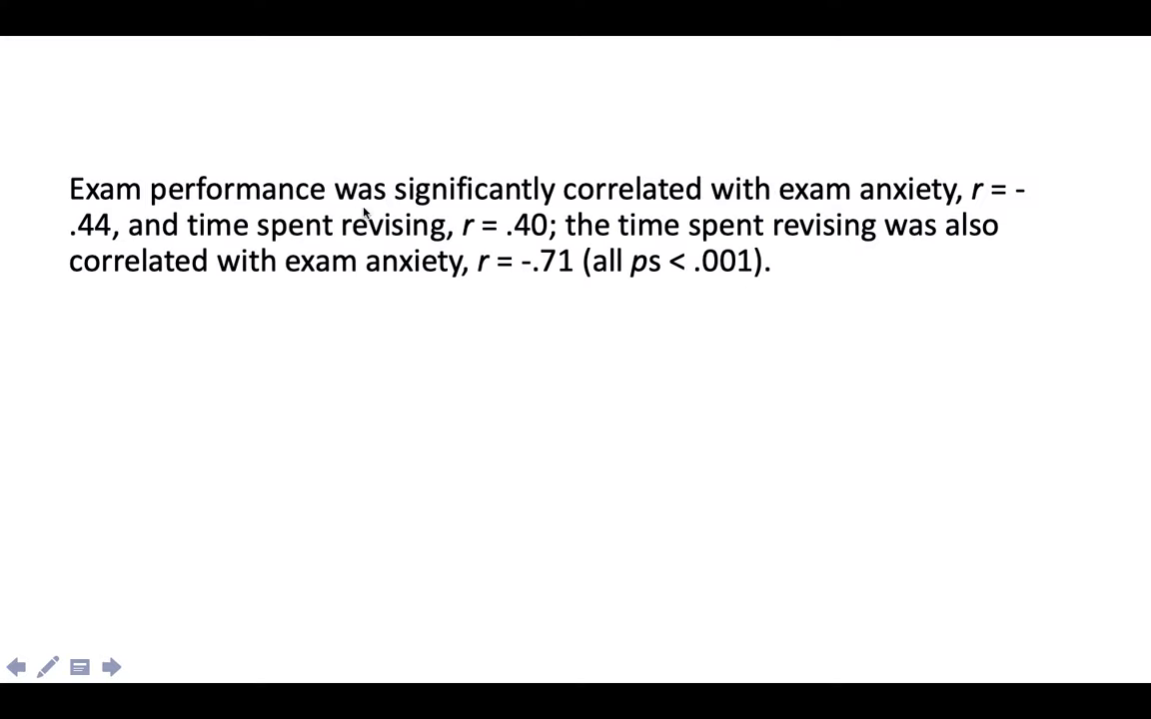
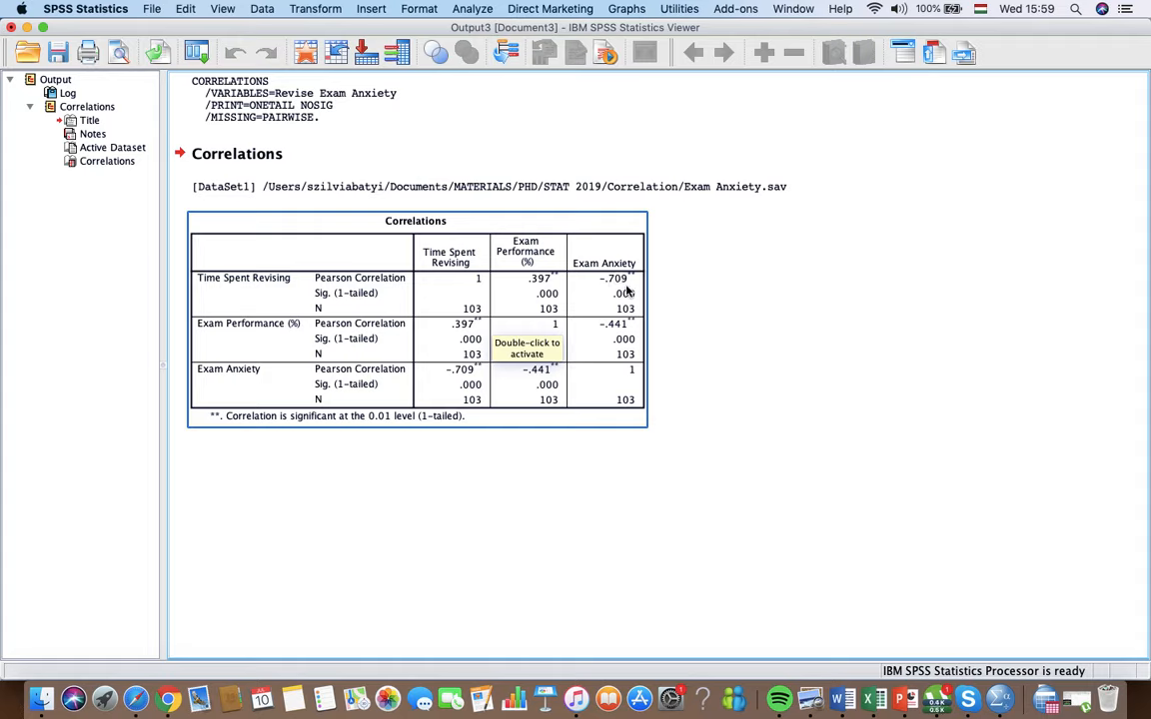
# Step: Minimize the output viewer and open the data file The Biggest Liar.sav from the Correlation folder
pyautogui.click(815, 362)
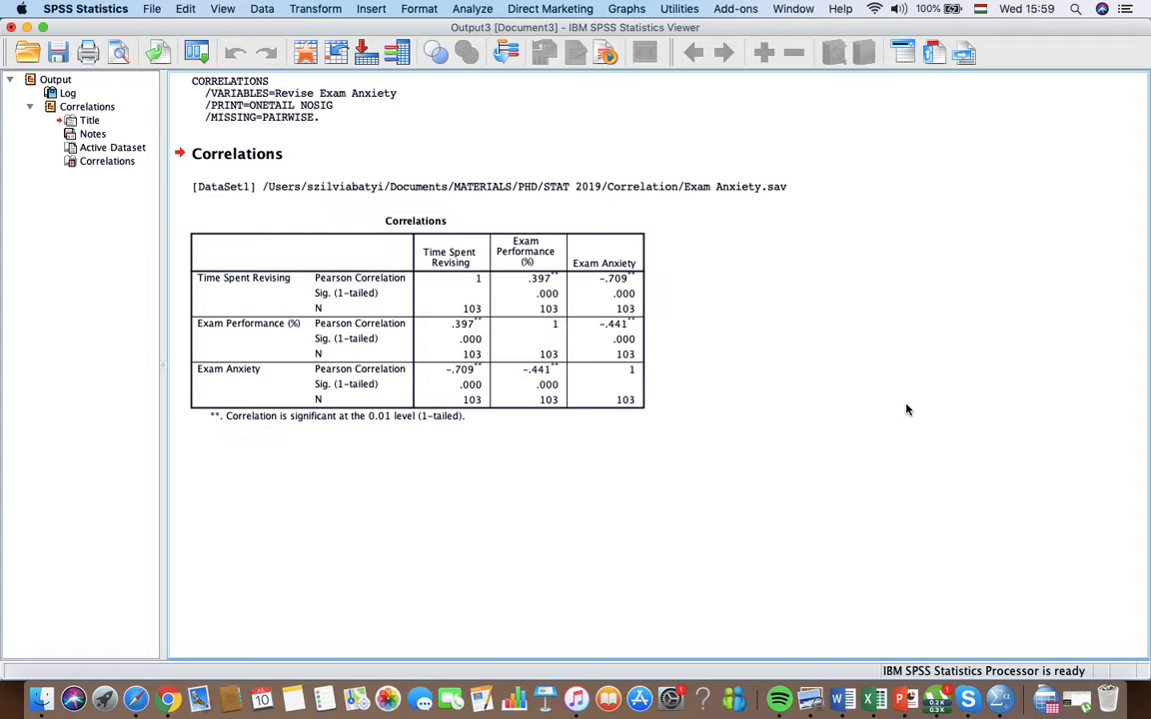
pyautogui.click(27, 28)
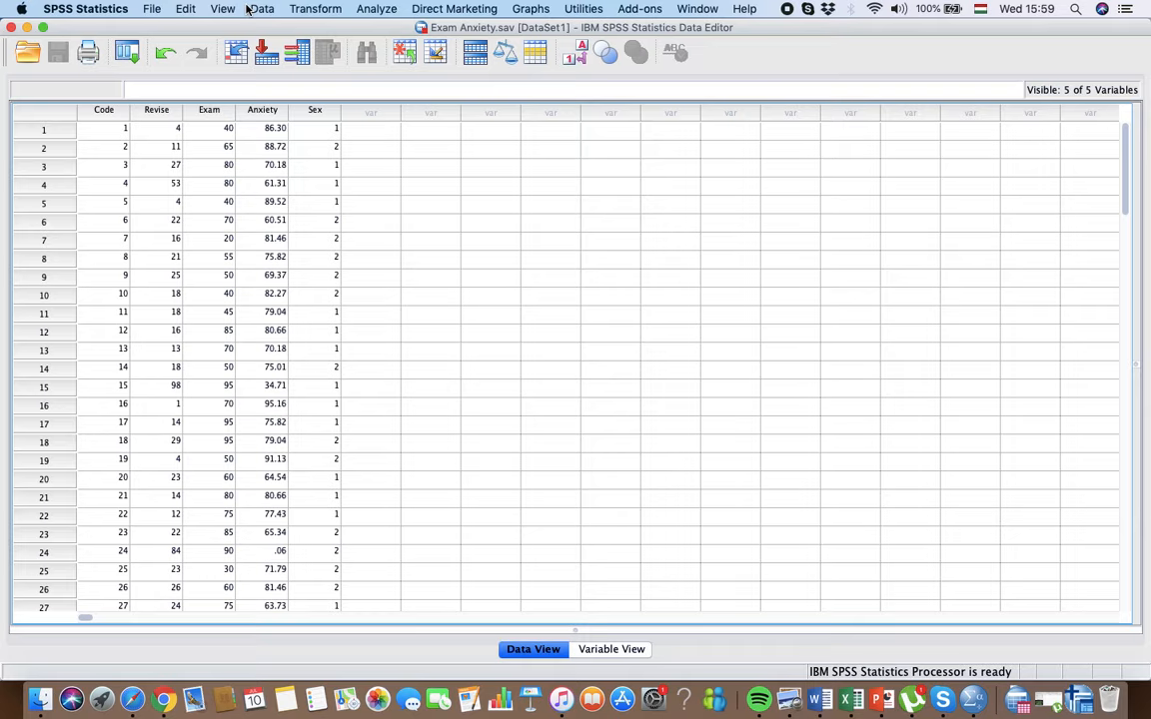
pyautogui.click(152, 10)
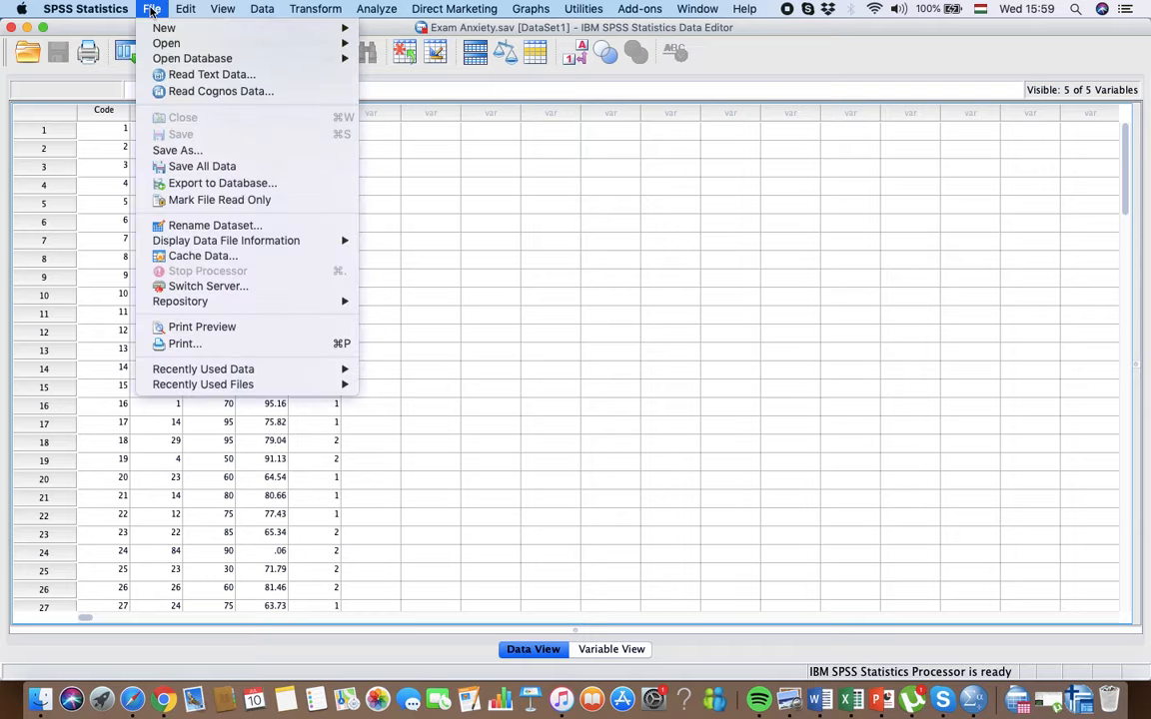
pyautogui.moveTo(169, 43)
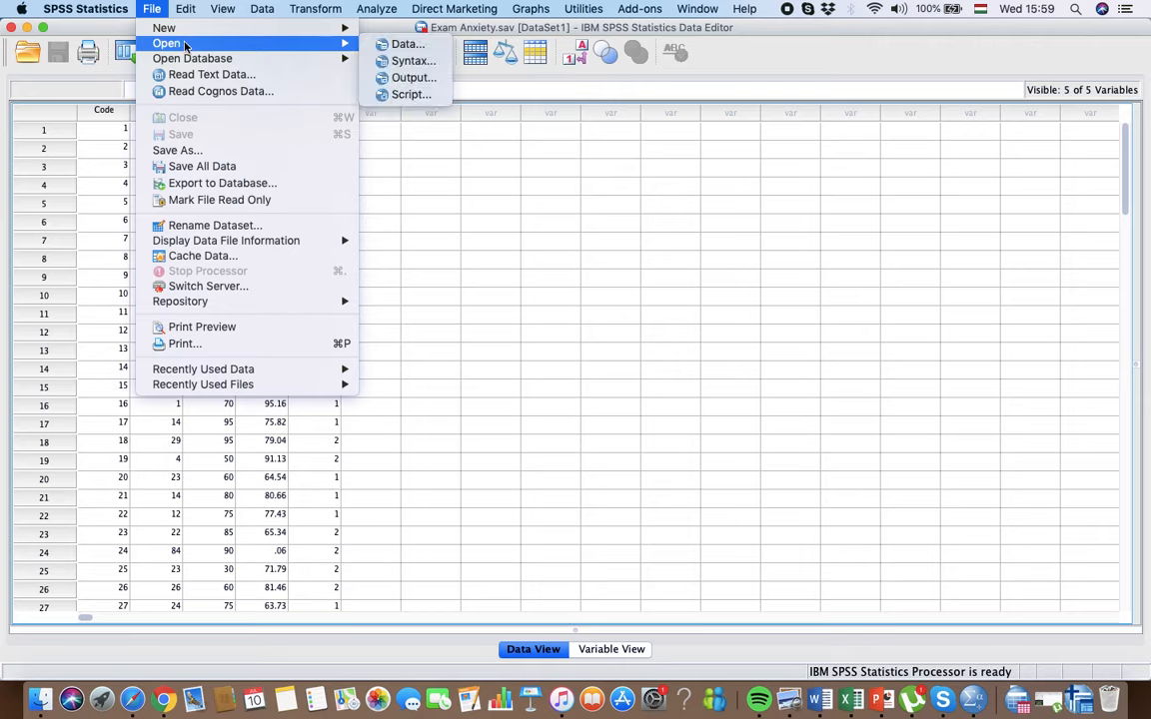
pyautogui.click(404, 45)
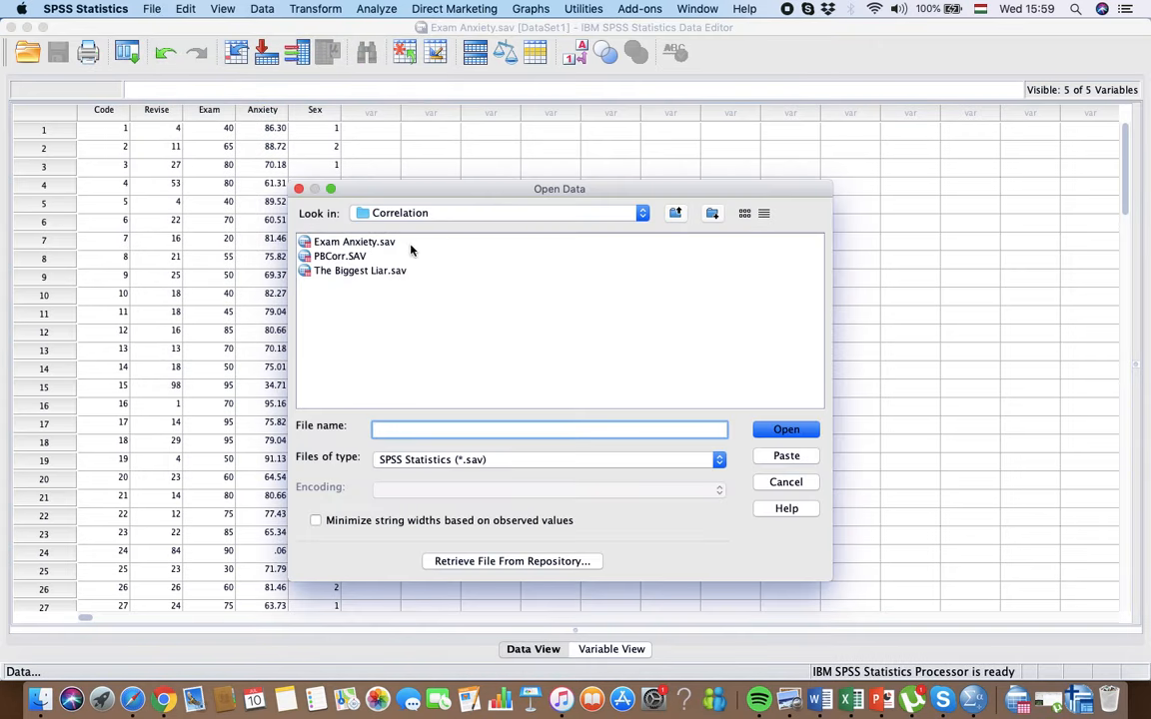
pyautogui.click(361, 270)
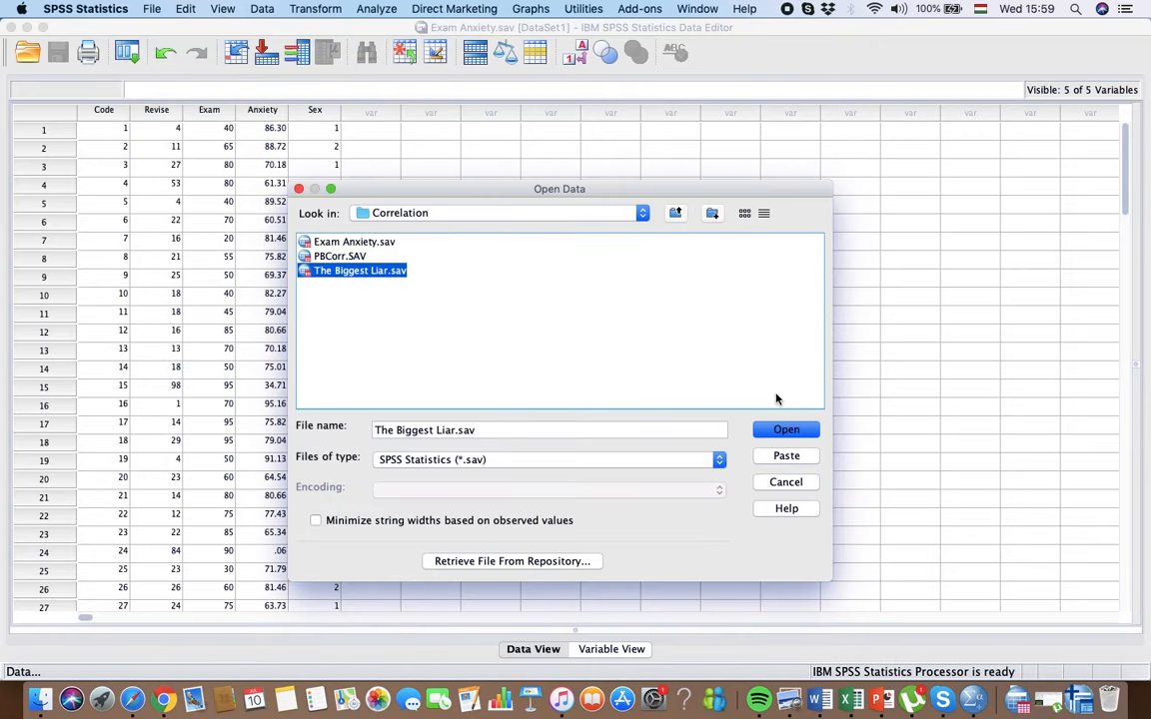
pyautogui.click(786, 431)
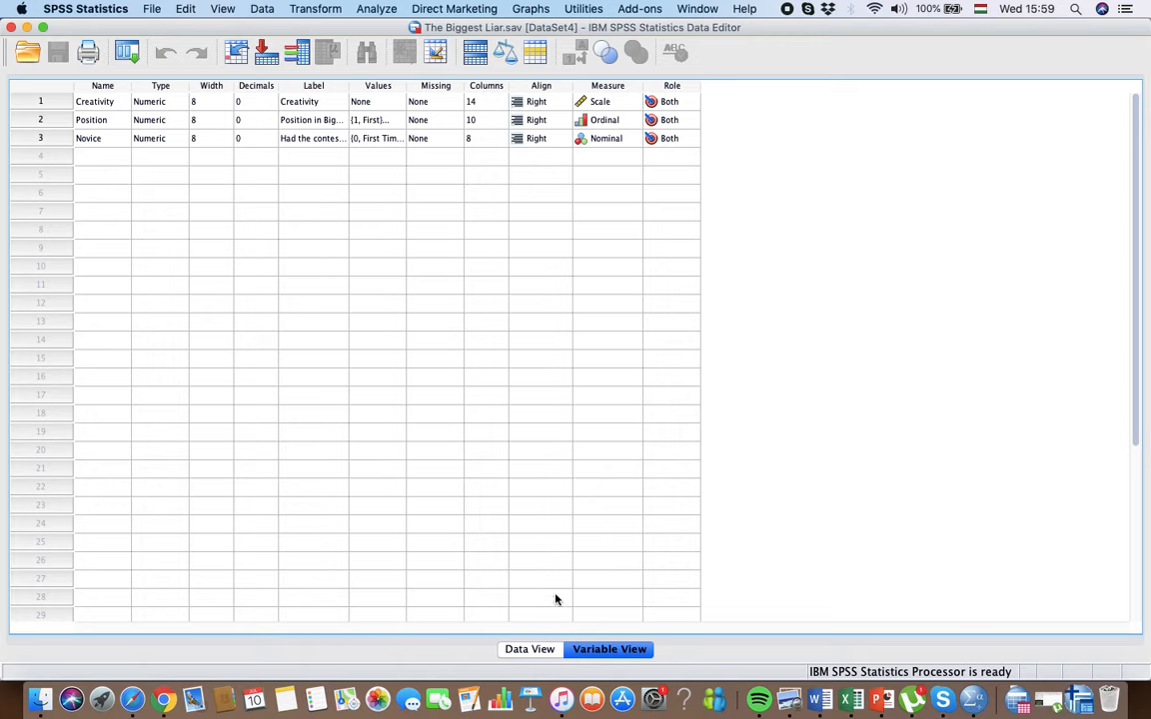
# Step: Widen the Label column in the variable list to read the full labels, and check the value labels of the Position variable
pyautogui.click(530, 650)
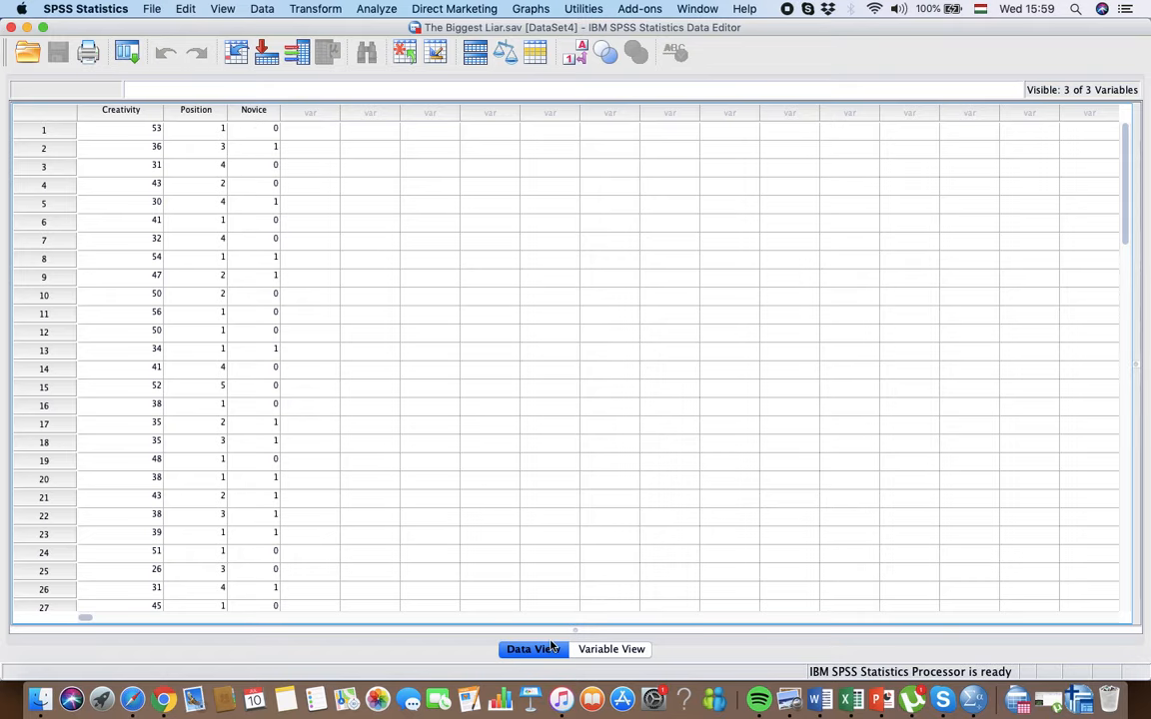
pyautogui.click(599, 650)
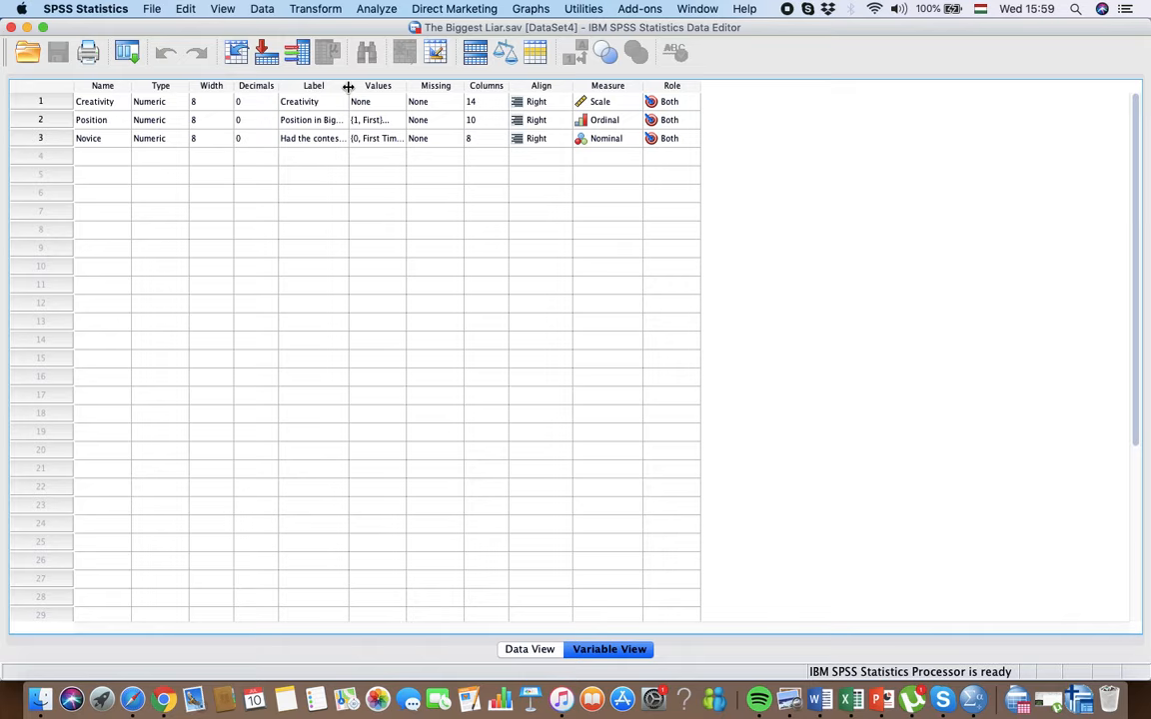
pyautogui.moveTo(347, 87); pyautogui.dragTo(478, 87)
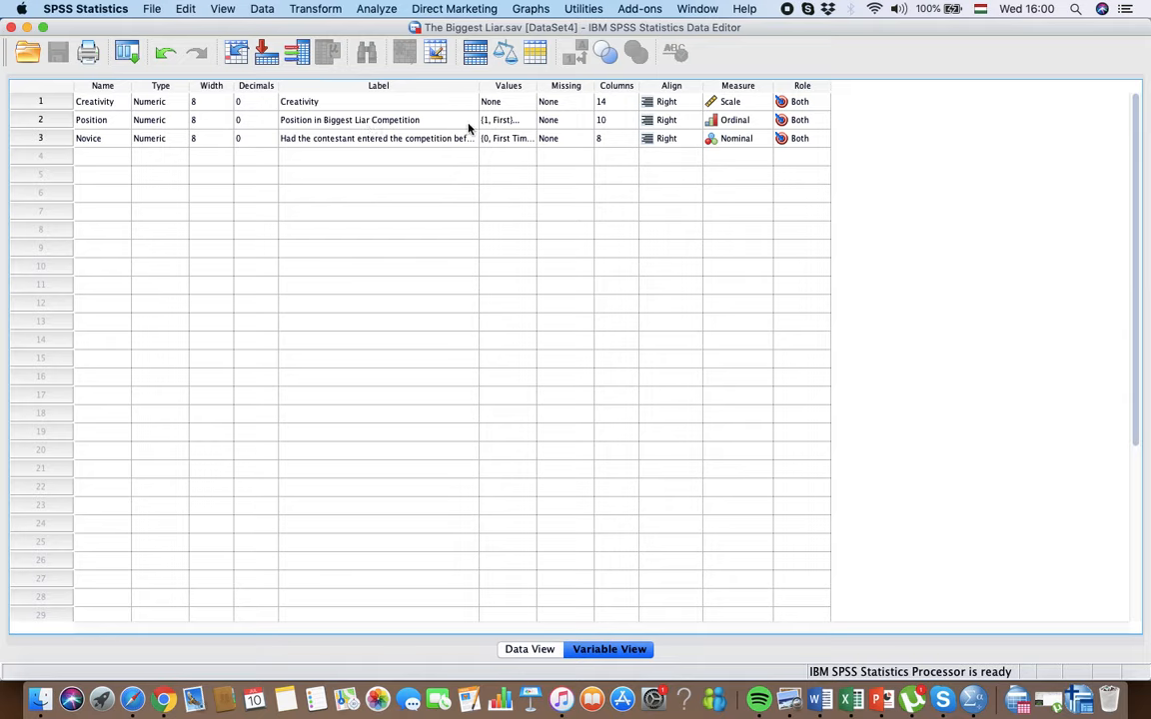
pyautogui.click(531, 122)
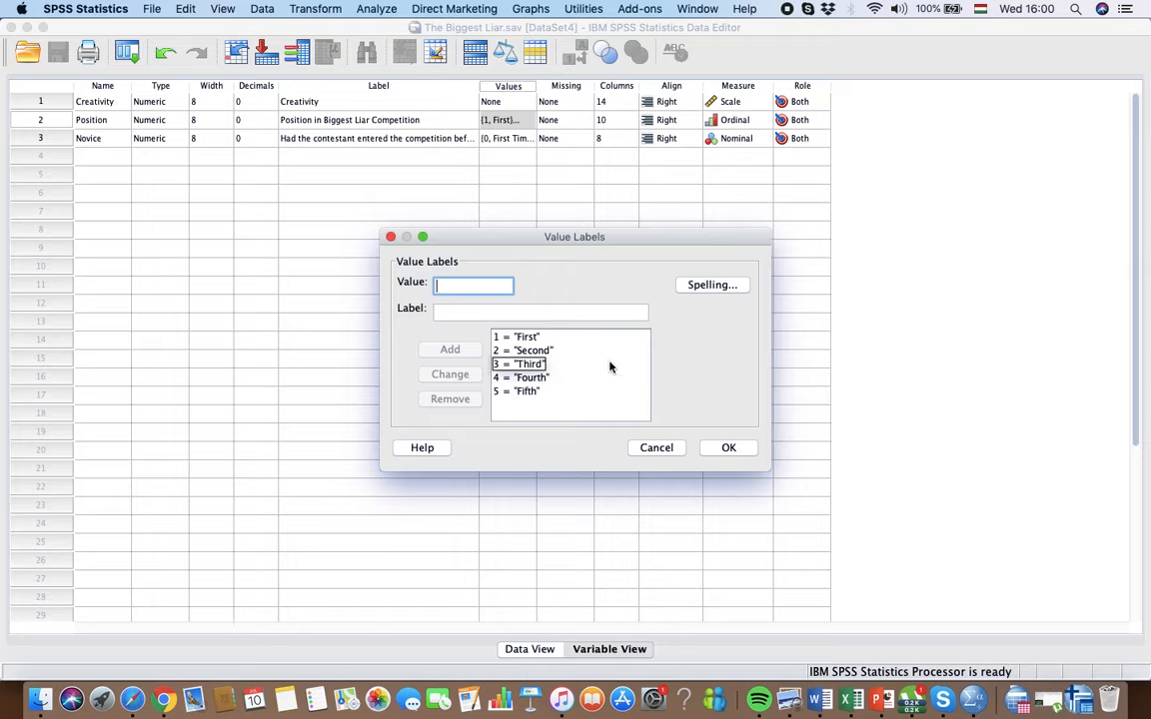
pyautogui.click(728, 449)
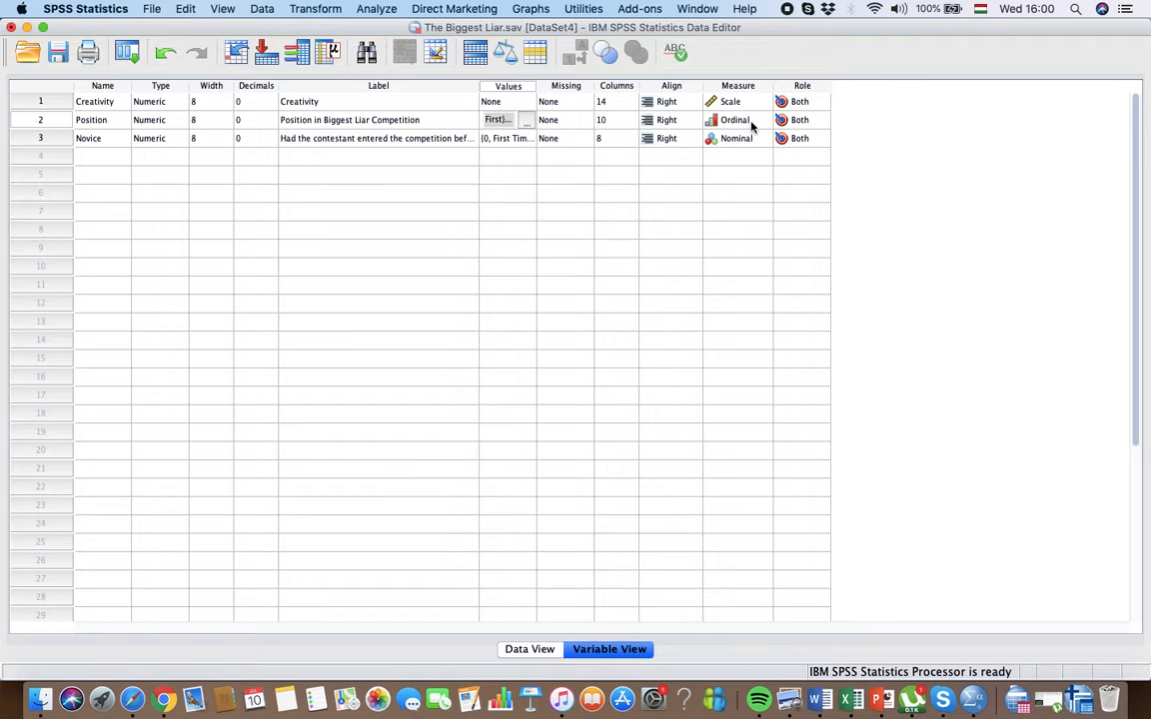
# Step: Start a bivariate correlation and add Creativity and Position in Biggest Liar Competition as its variables
pyautogui.click(375, 8)
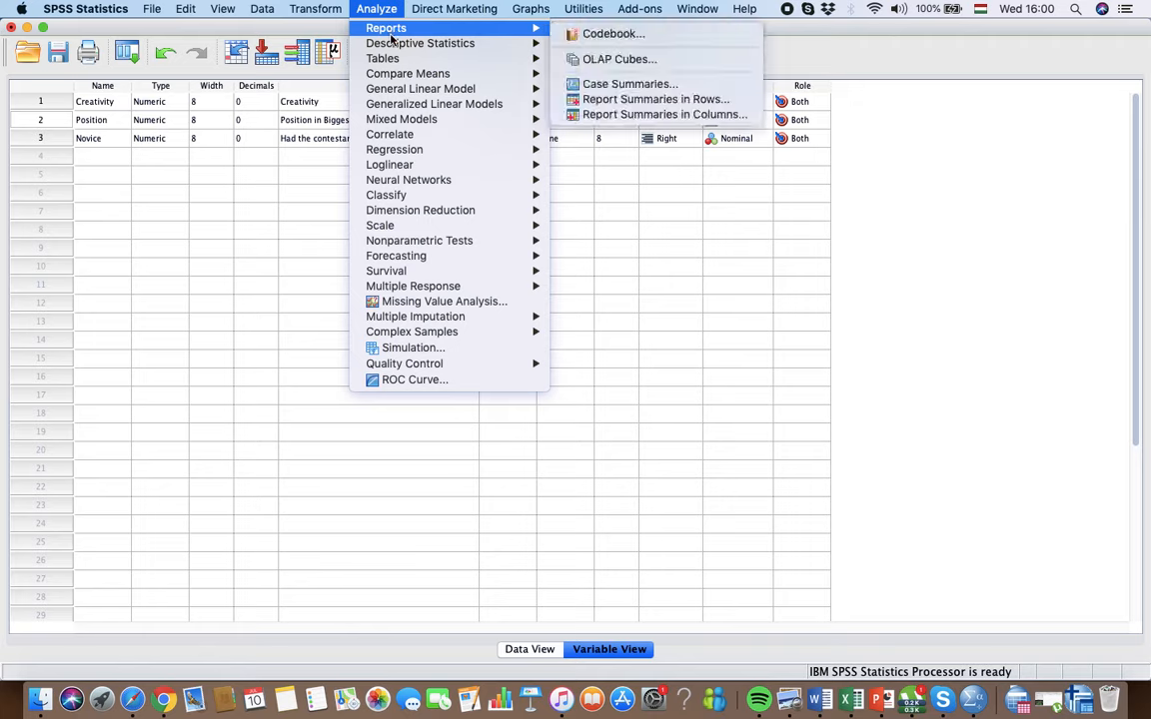
pyautogui.moveTo(516, 137)
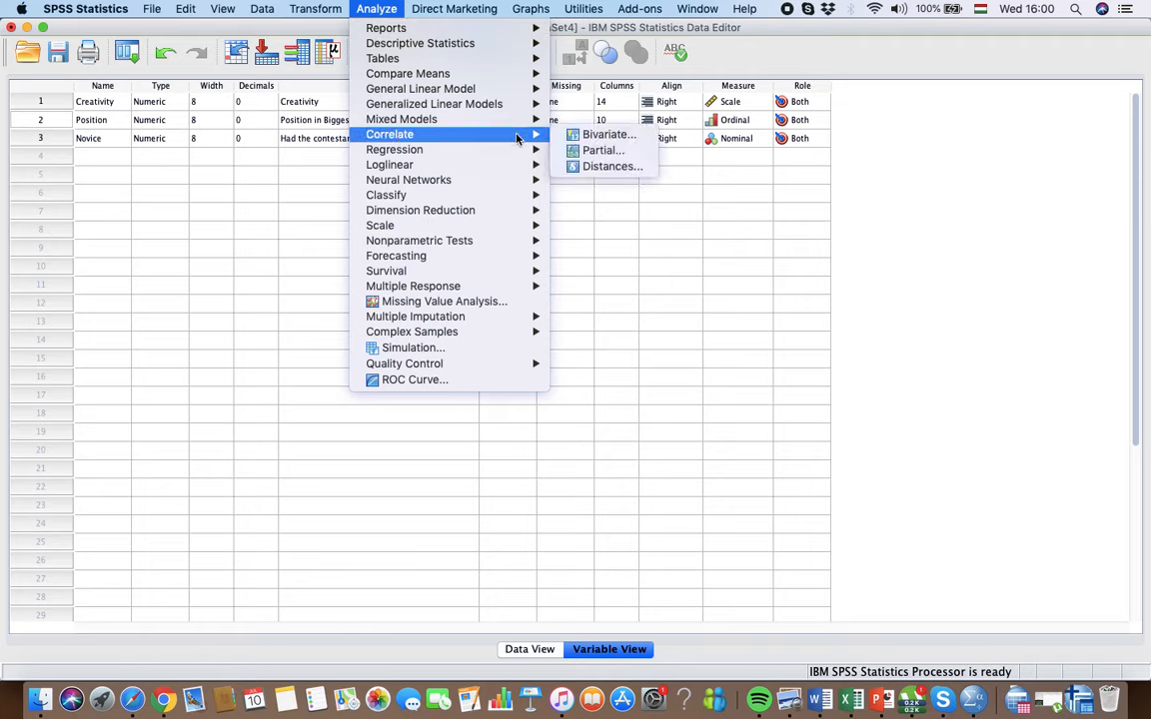
pyautogui.click(597, 134)
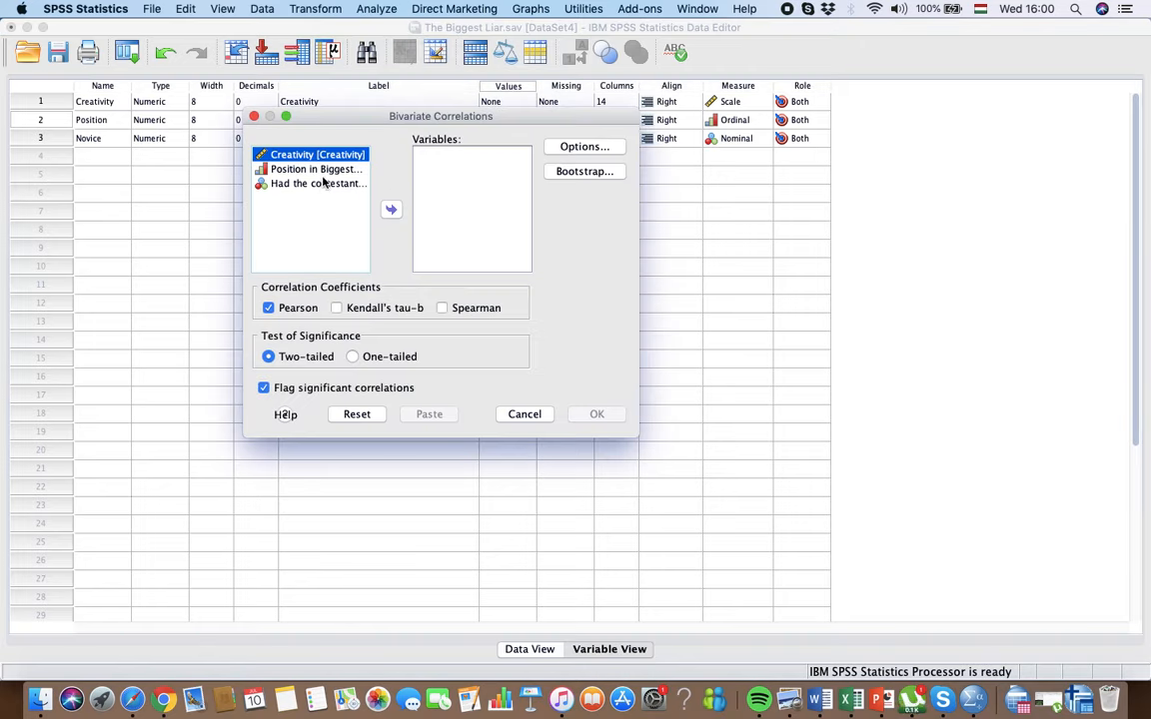
pyautogui.keyDown('shift'); pyautogui.click(340, 170); pyautogui.keyUp('shift')
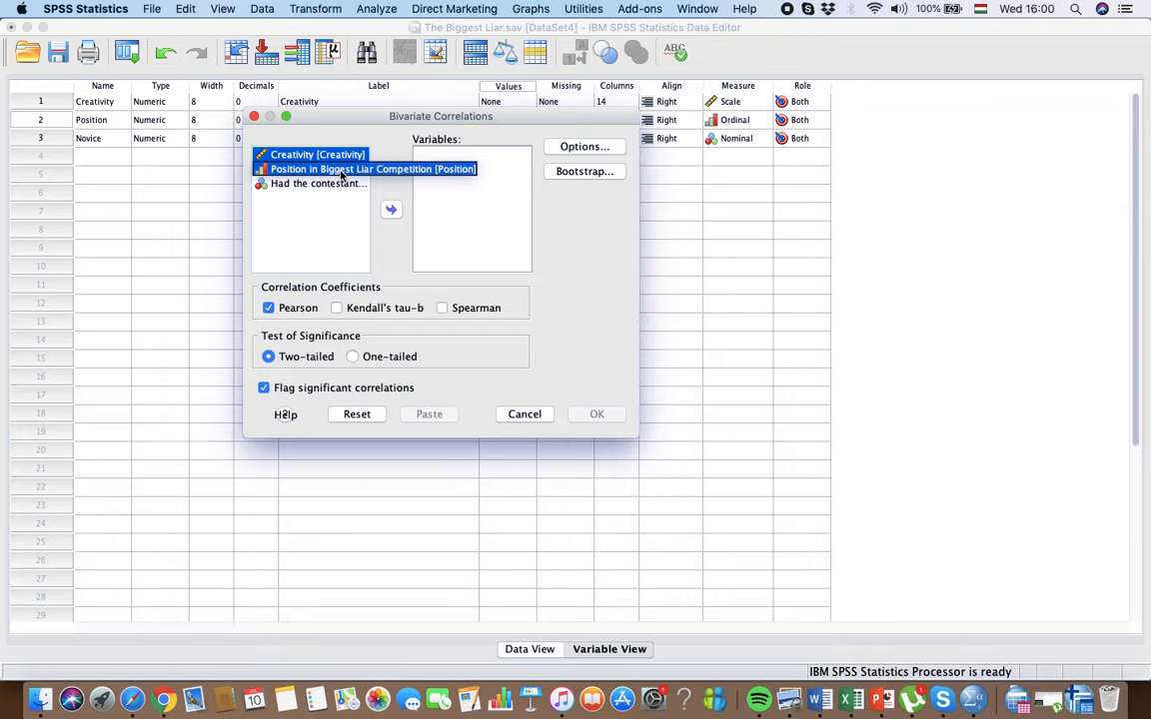
pyautogui.click(390, 209)
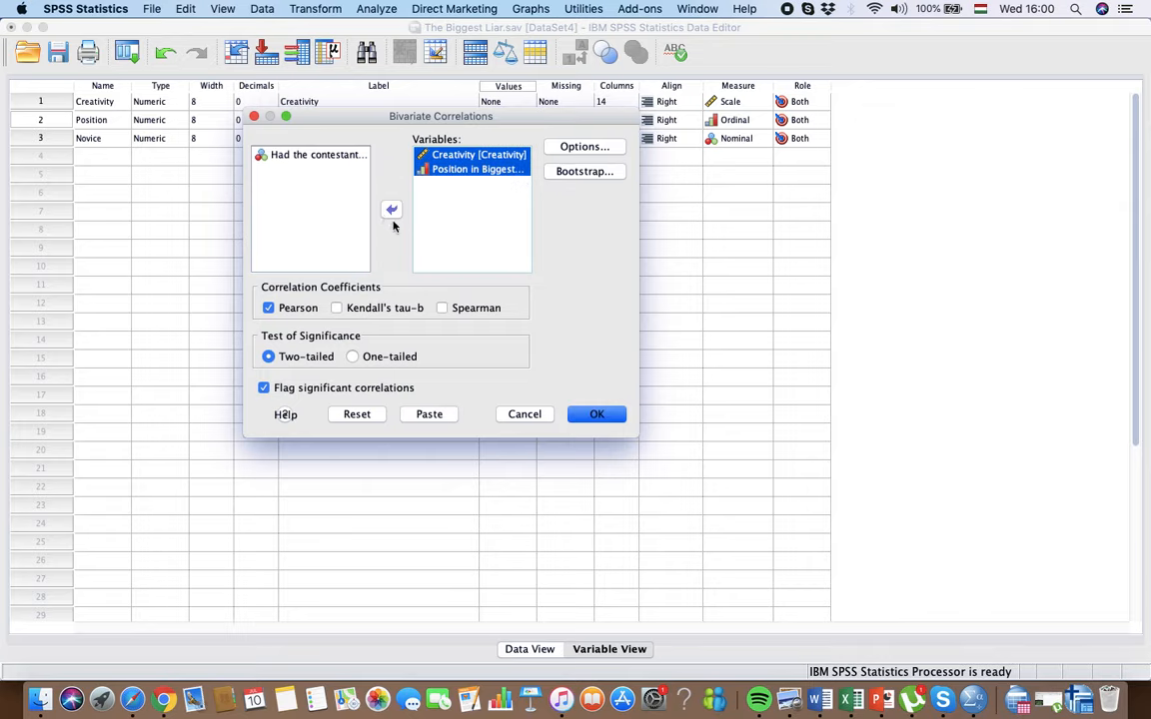
# Step: Select Spearman instead of Pearson as the only coefficient, set the significance test to one-tailed, and run the correlation
pyautogui.click(442, 309)
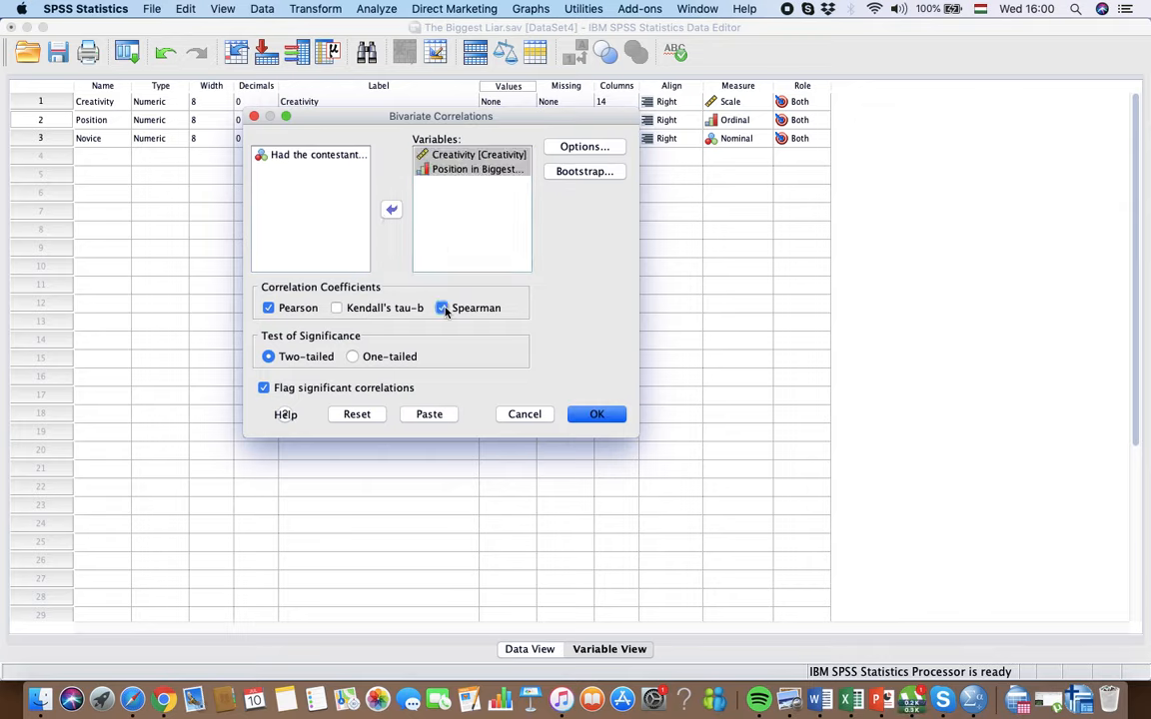
pyautogui.click(267, 308)
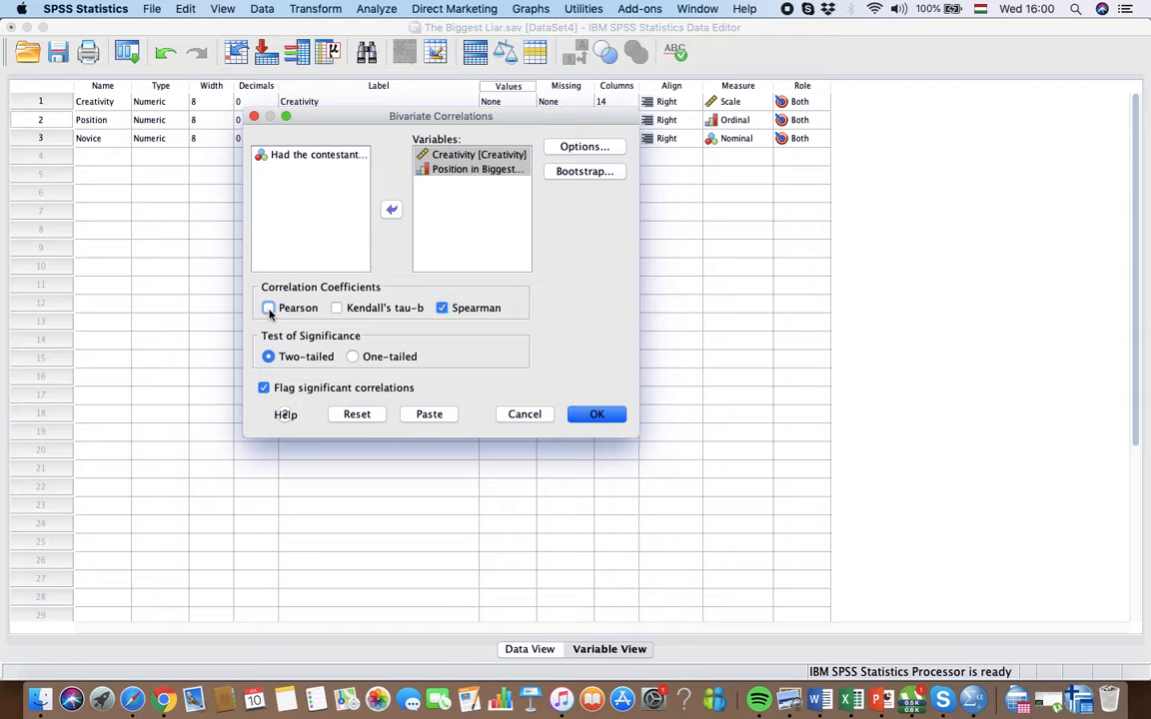
pyautogui.click(353, 357)
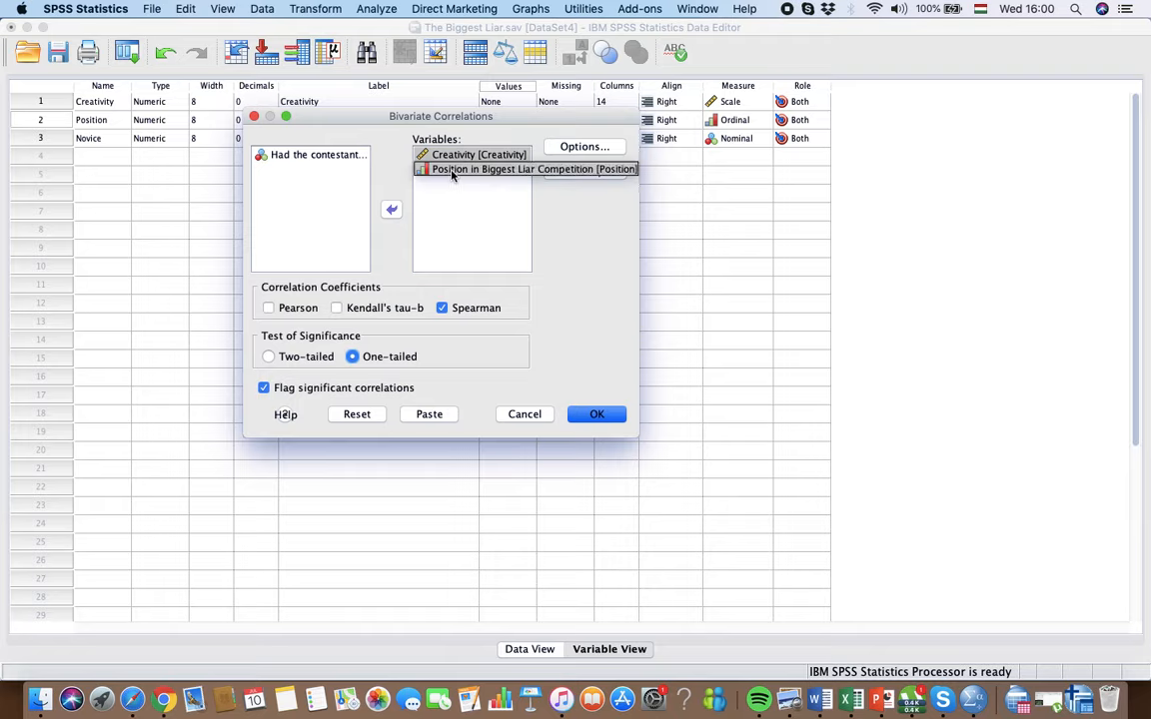
pyautogui.click(596, 414)
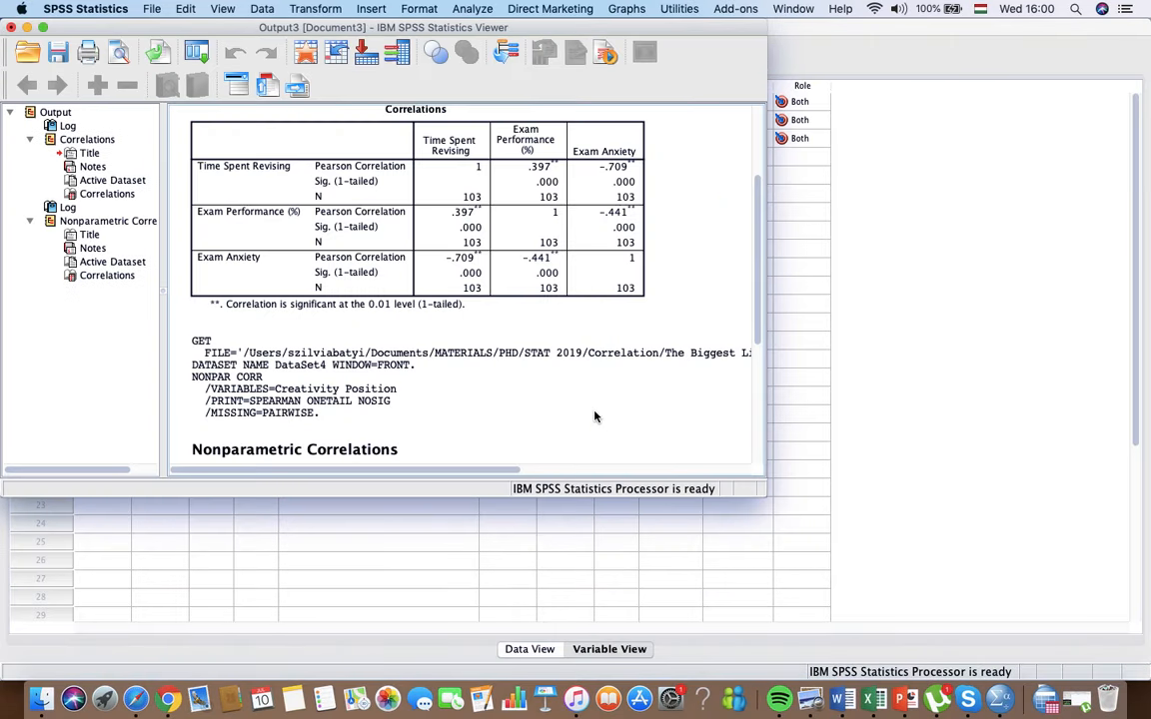
# Step: Enlarge the output viewer and examine the Spearman's rho table for Creativity and Position in Biggest Liar Competition
pyautogui.click(43, 28)
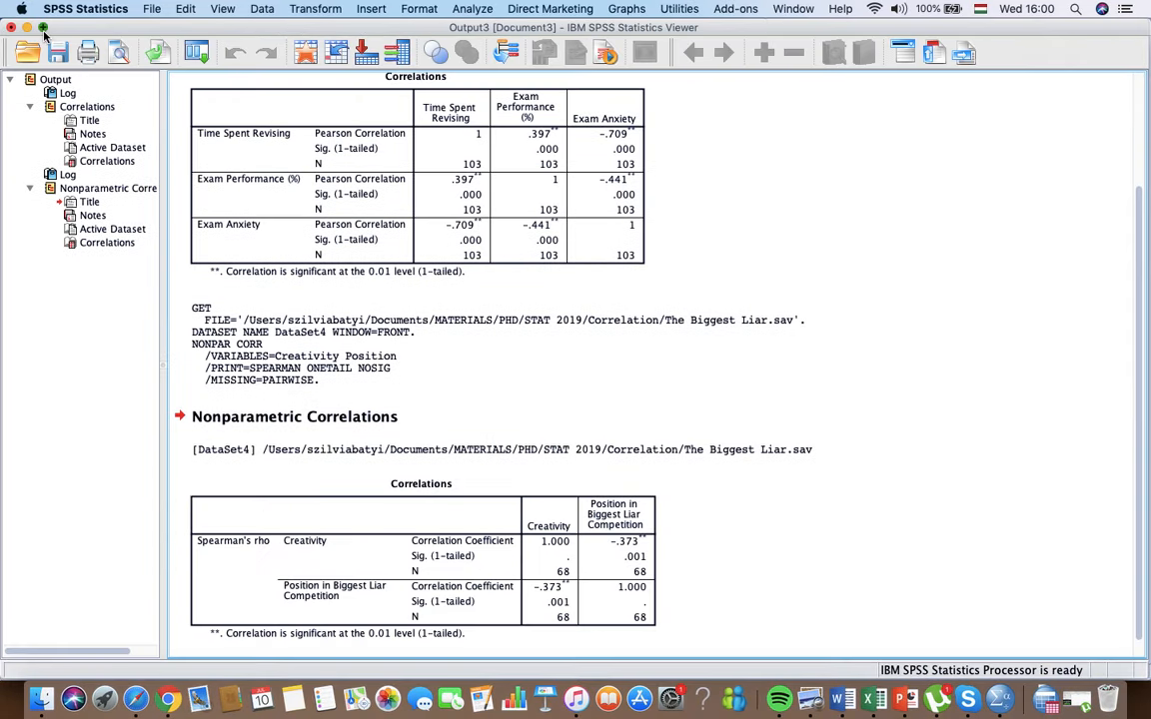
pyautogui.scroll(-1, 704, 554)
pyautogui.click(192, 398)
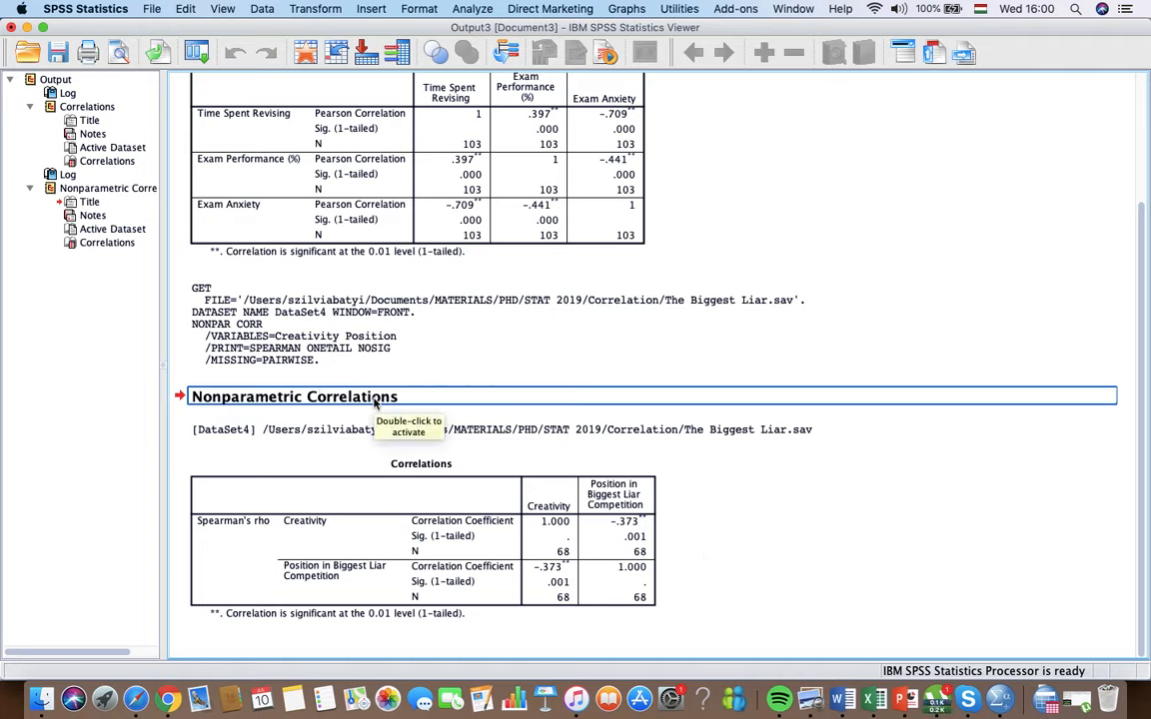
pyautogui.click(540, 535)
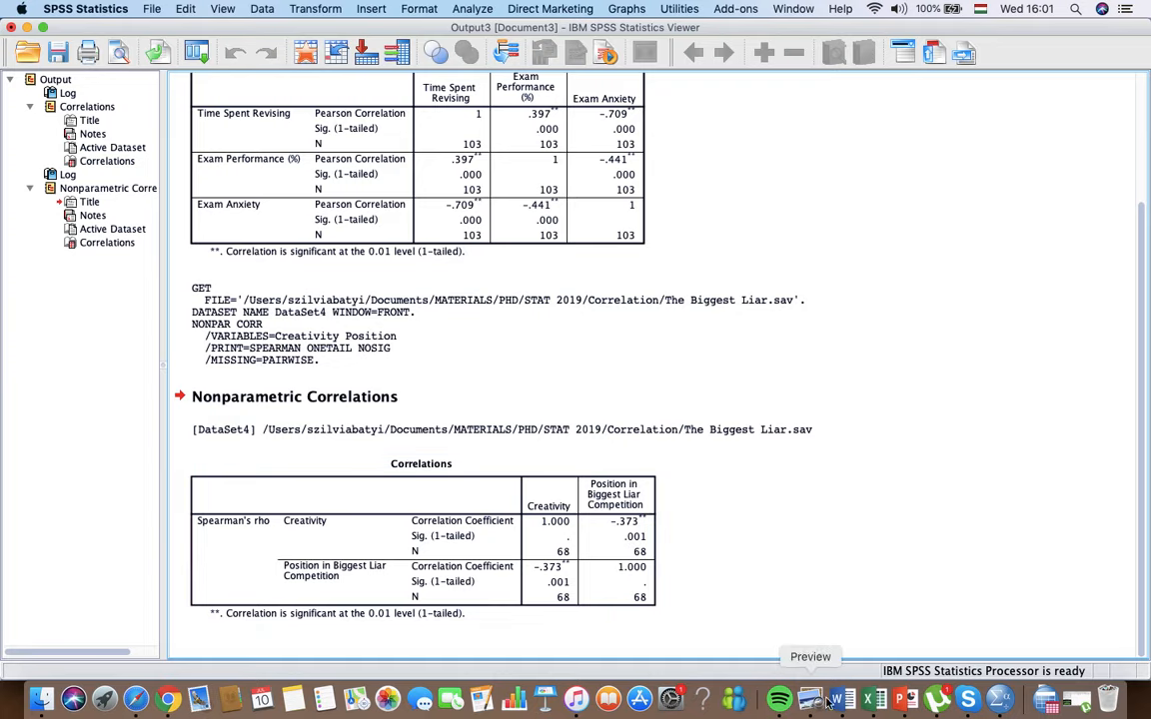
# Step: Switch to the PowerPoint presentation and show slide 23, the Biggest Liar correlation write-up, full screen, ending the slide show after reading it
pyautogui.click(904, 704)
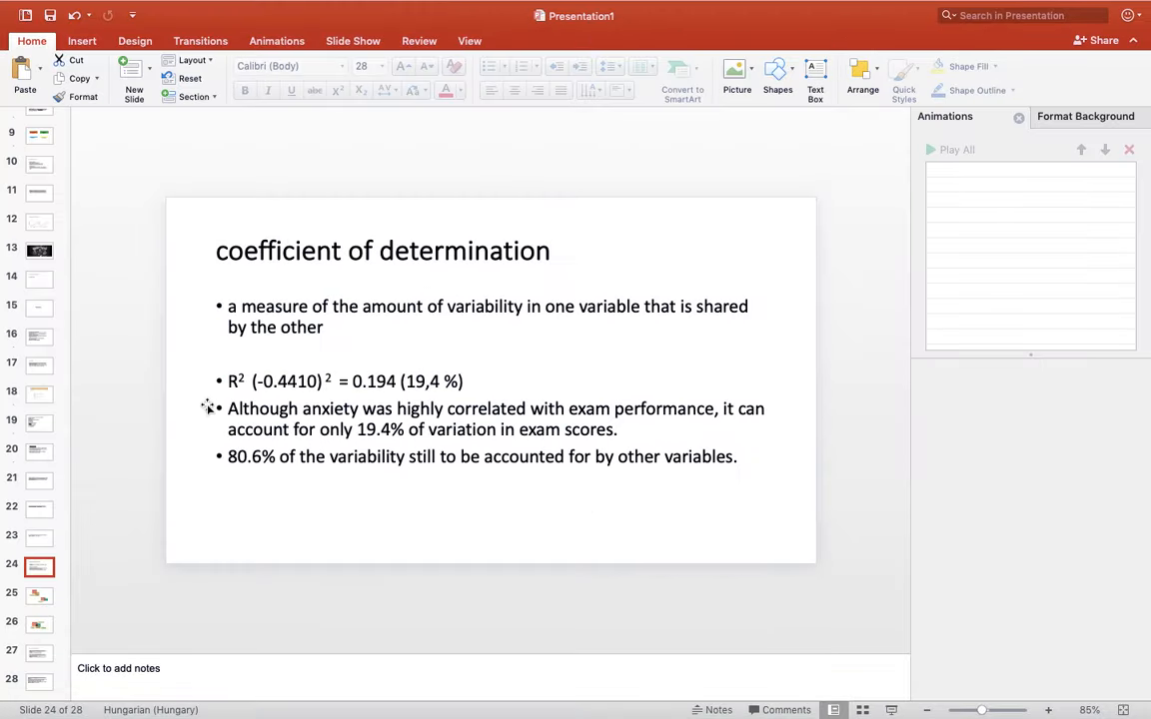
pyautogui.click(37, 540)
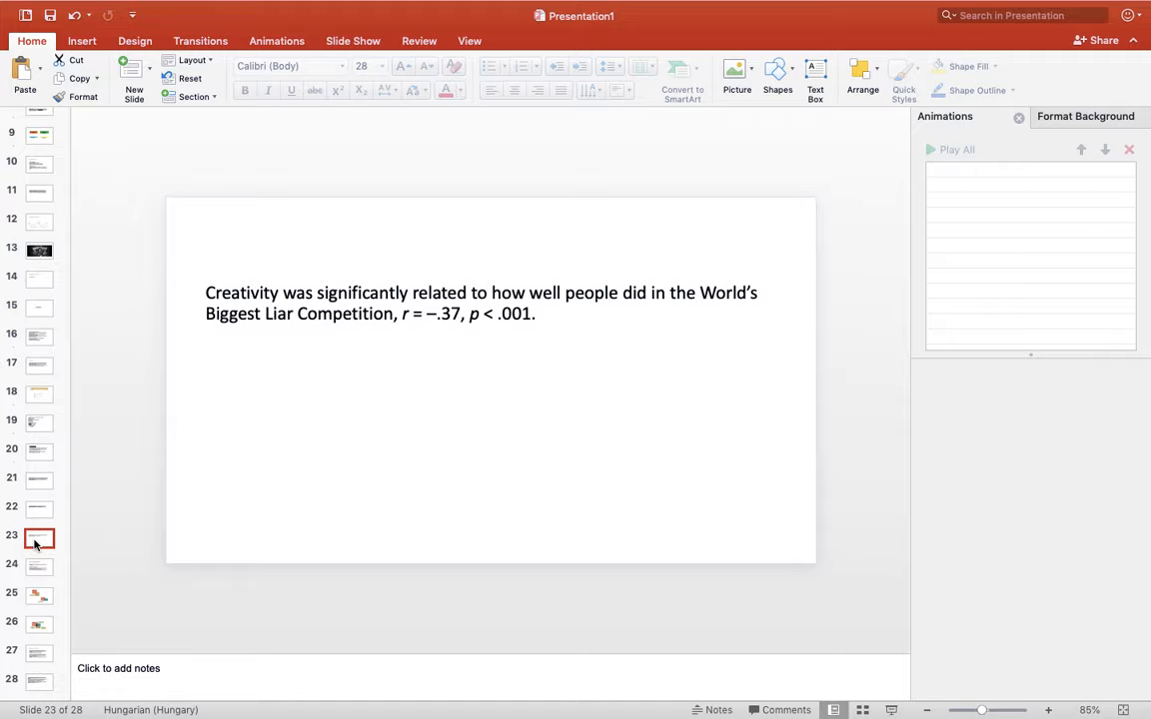
pyautogui.click(891, 710)
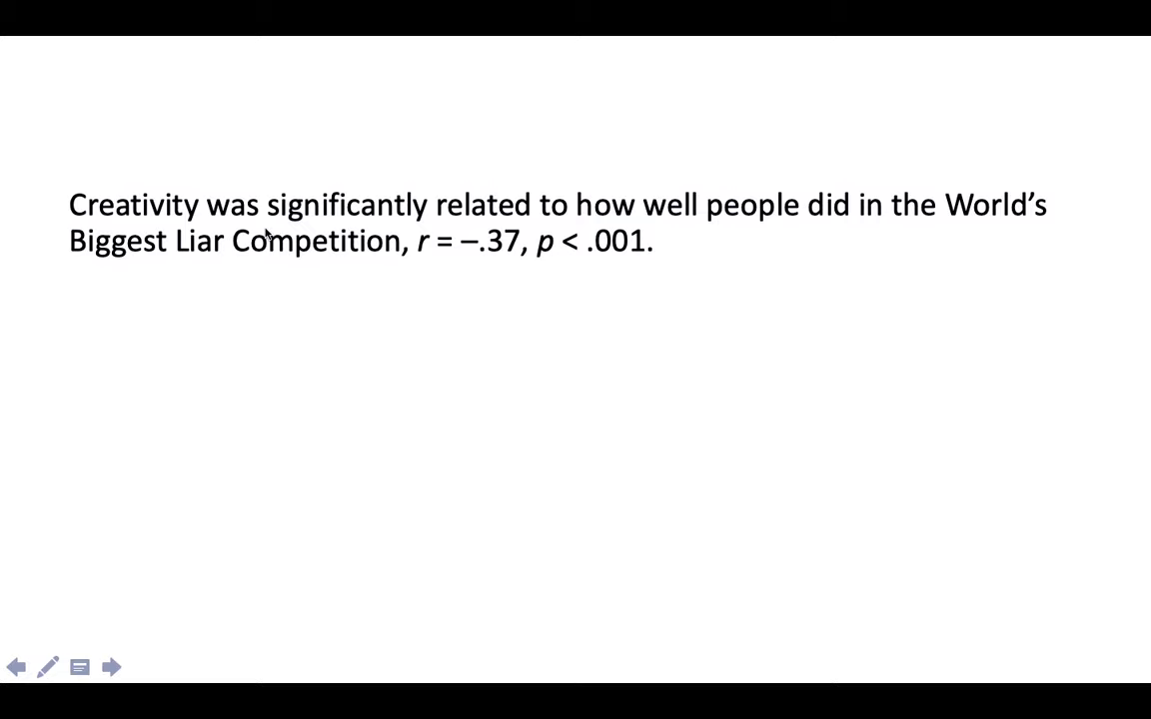
pyautogui.press('Escape')
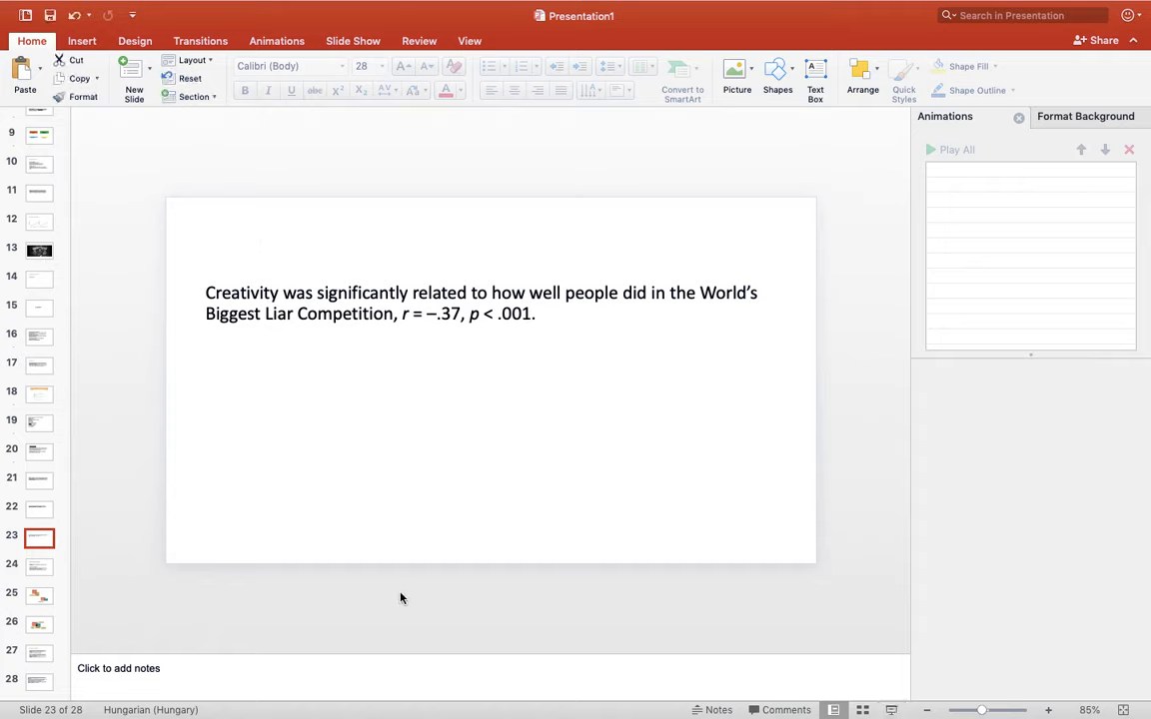
# Step: Return to the SPSS data editor and open the data file PBCorr.SAV from the Correlation folder
pyautogui.moveTo(810, 700)
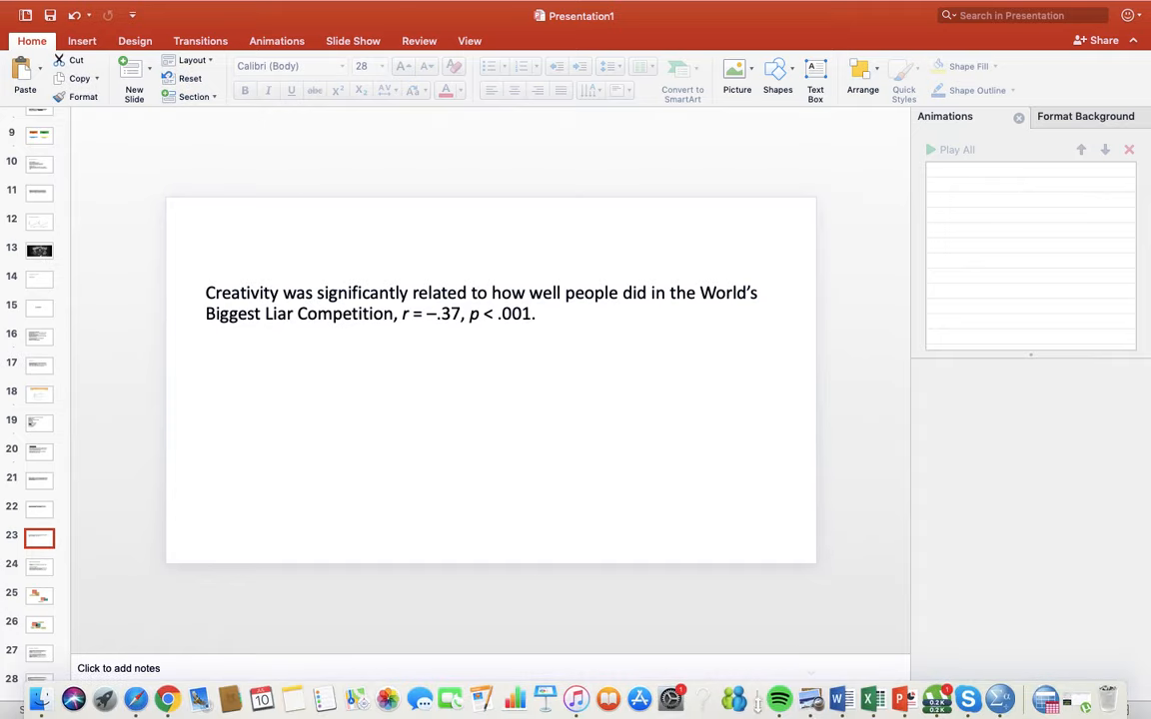
pyautogui.click(997, 703)
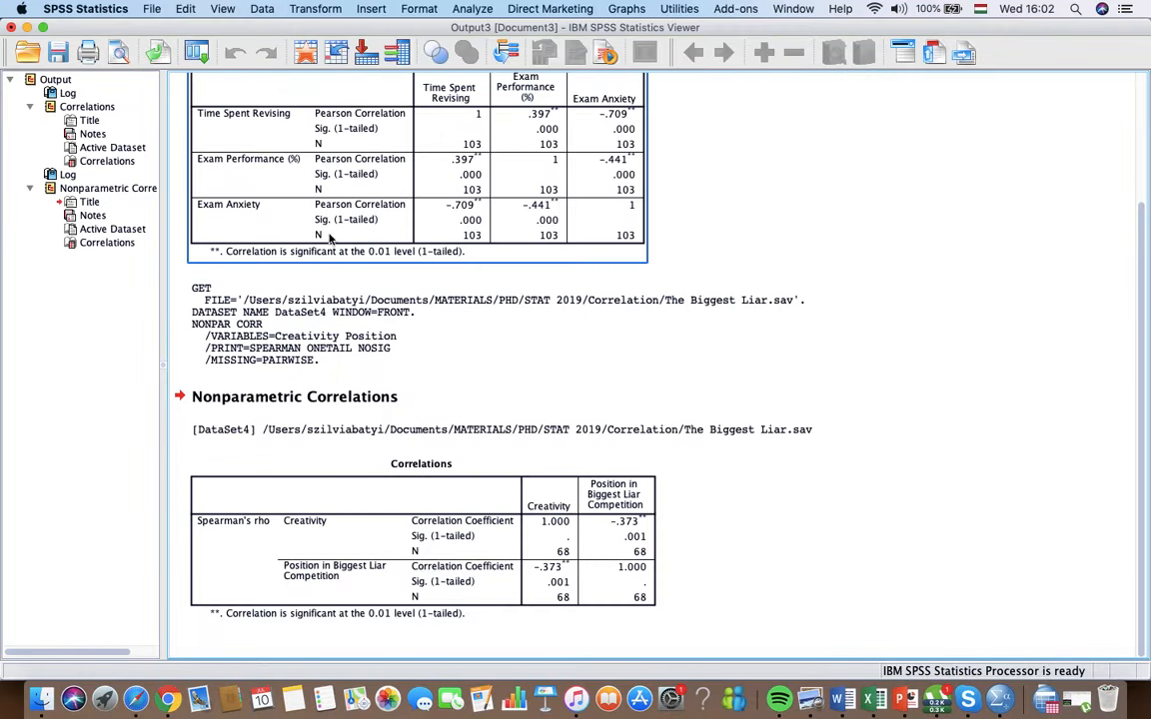
pyautogui.click(26, 28)
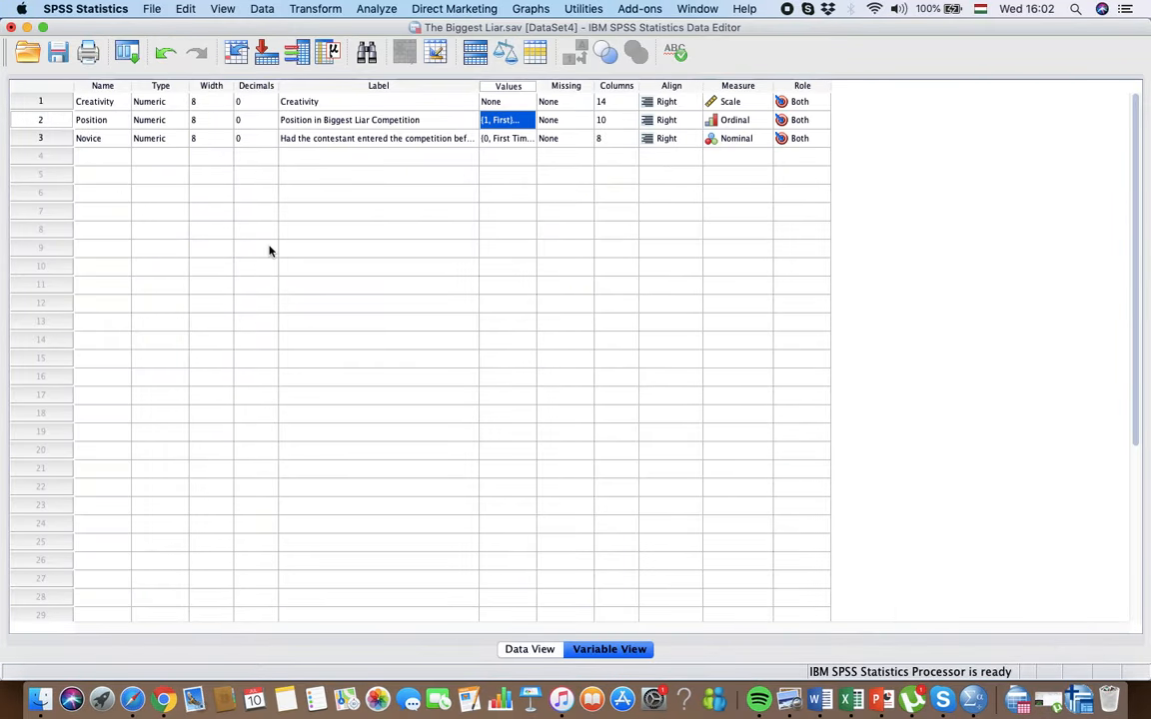
pyautogui.click(150, 10)
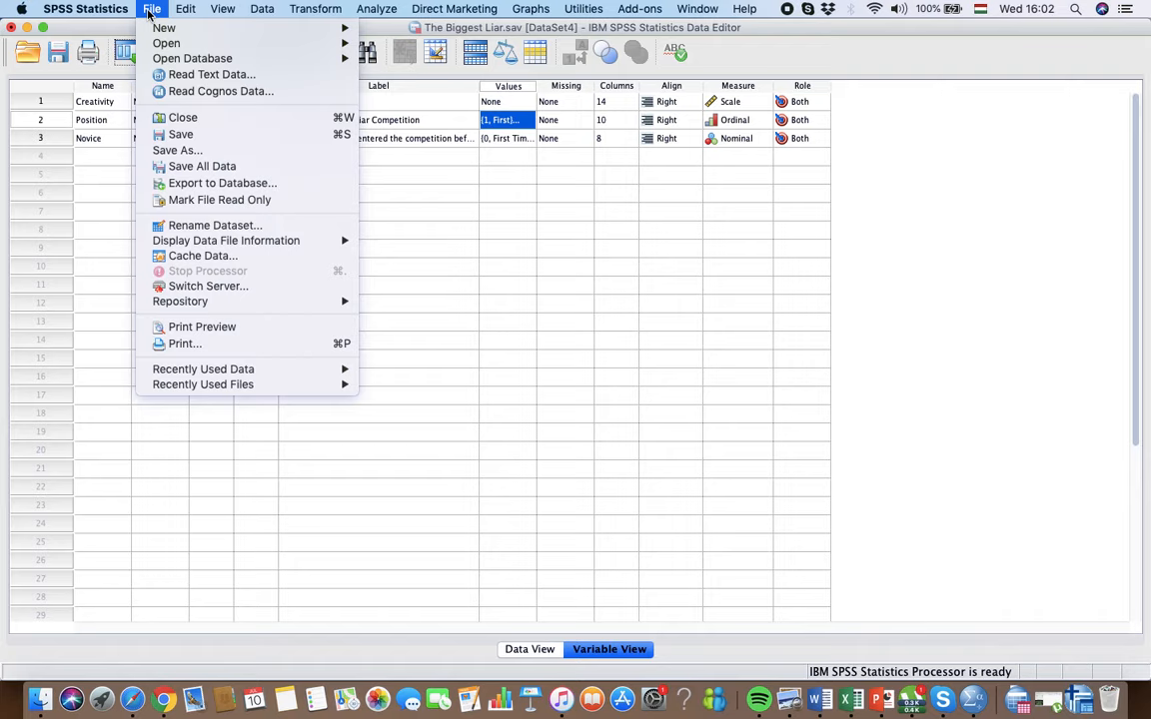
pyautogui.moveTo(319, 44)
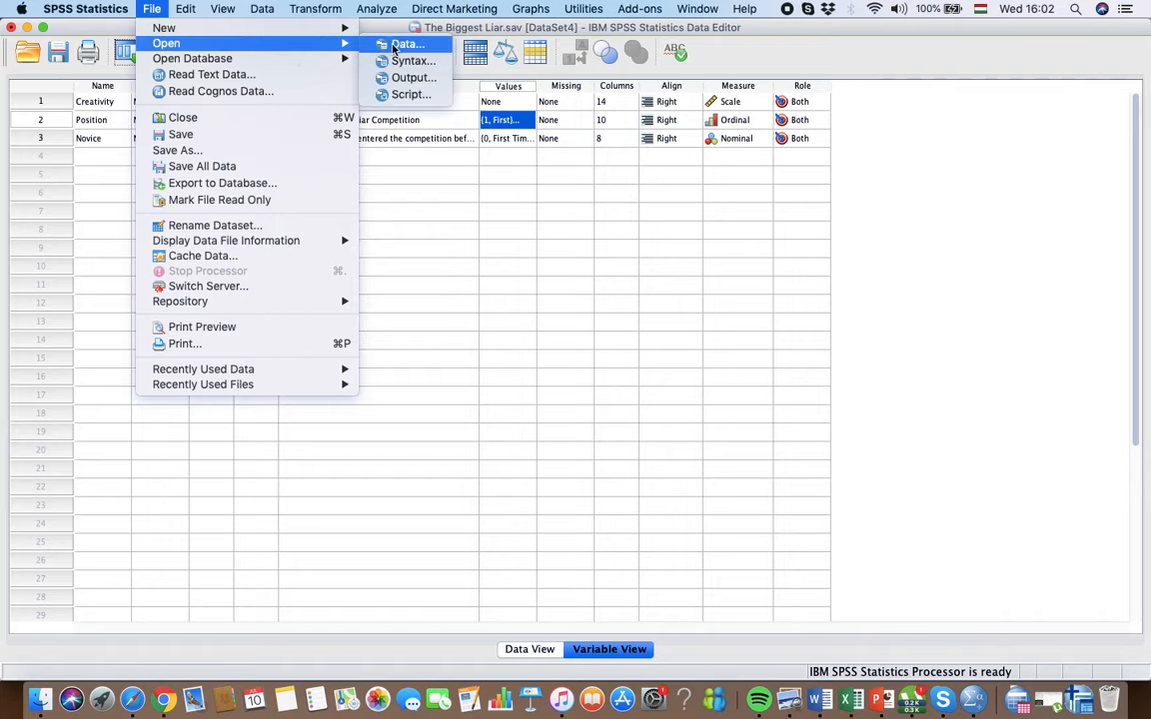
pyautogui.click(394, 46)
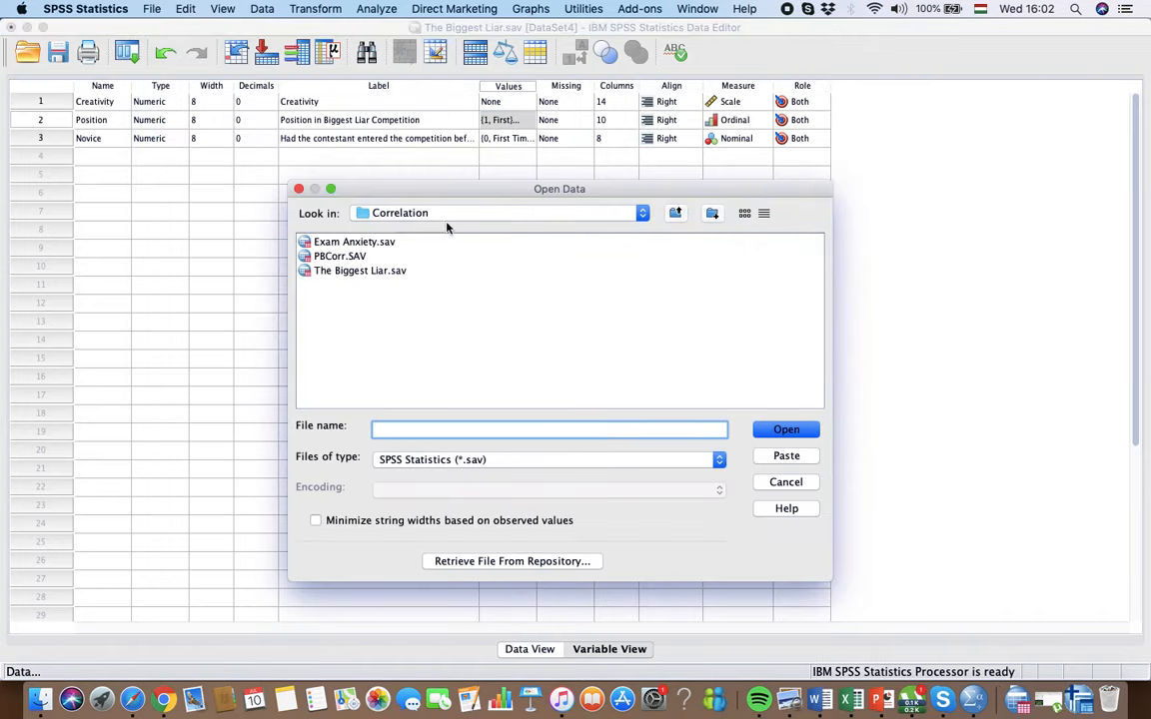
pyautogui.click(339, 257)
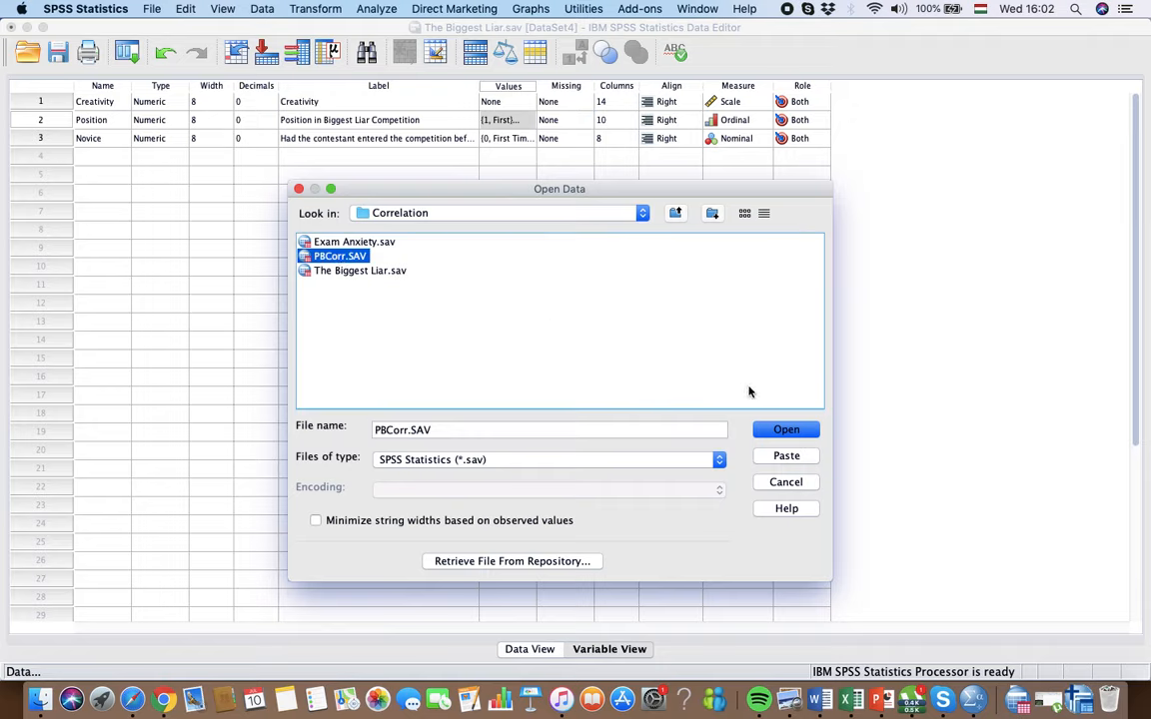
pyautogui.click(785, 430)
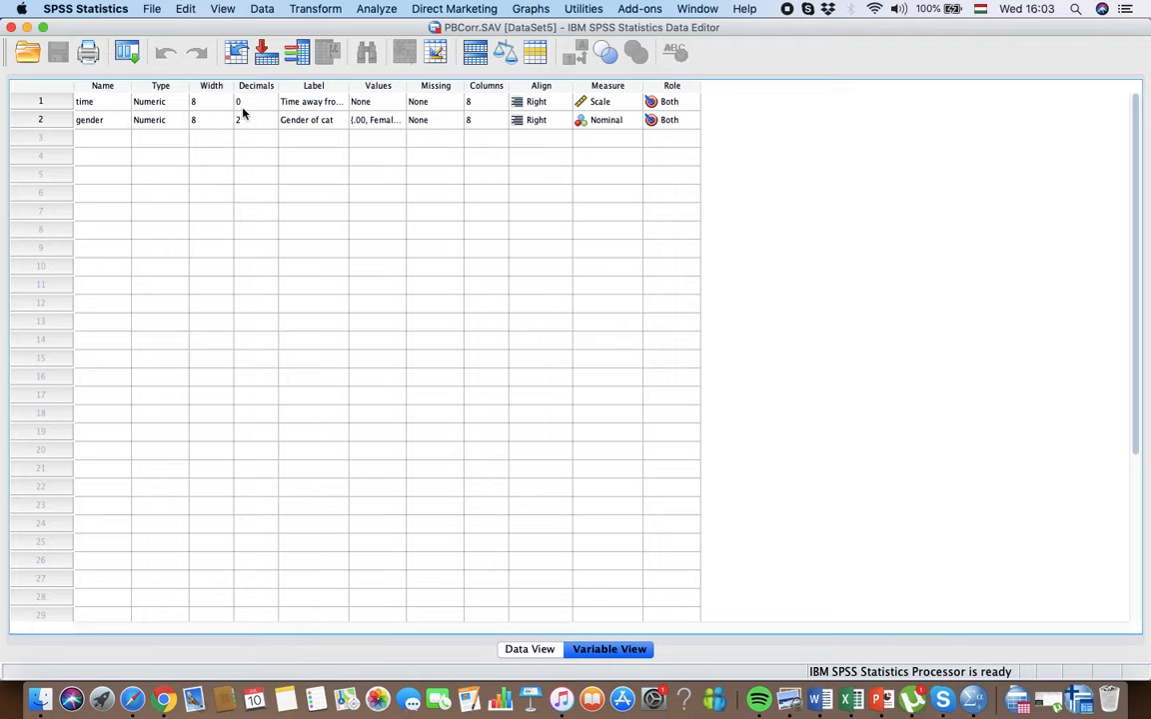
# Step: Widen the Label column of the variable list and read the full labels of the time and gender variables
pyautogui.click(300, 126)
pyautogui.moveTo(347, 87); pyautogui.dragTo(429, 87)
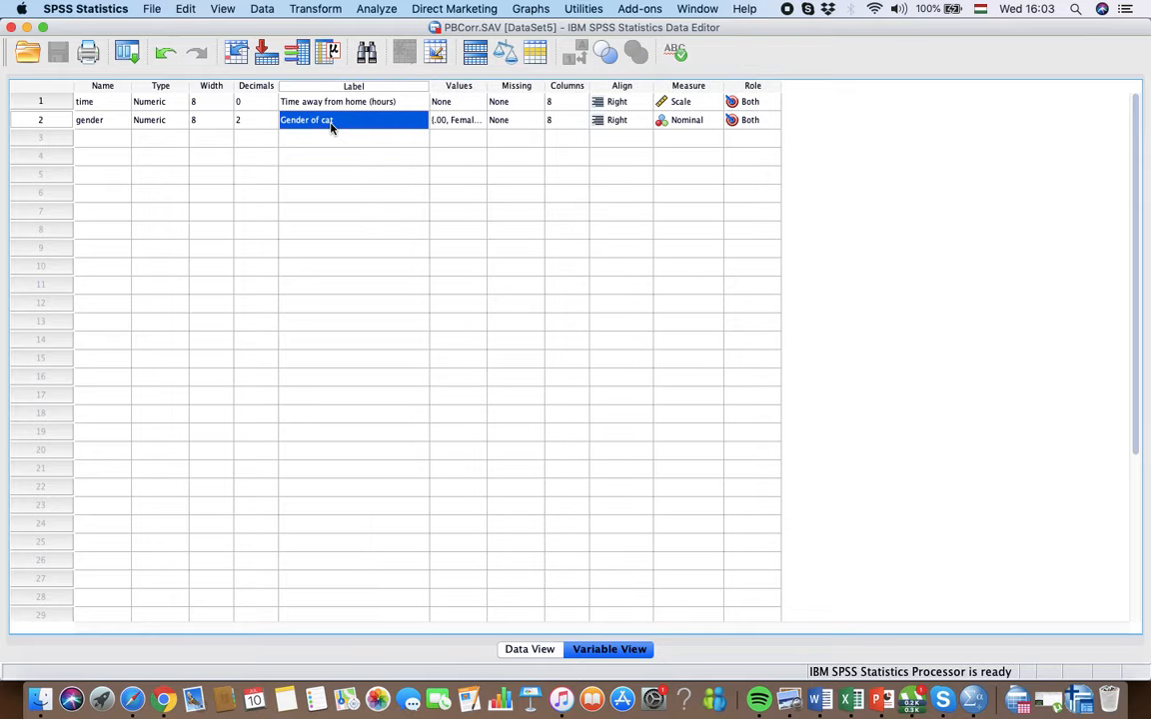
pyautogui.click(310, 102)
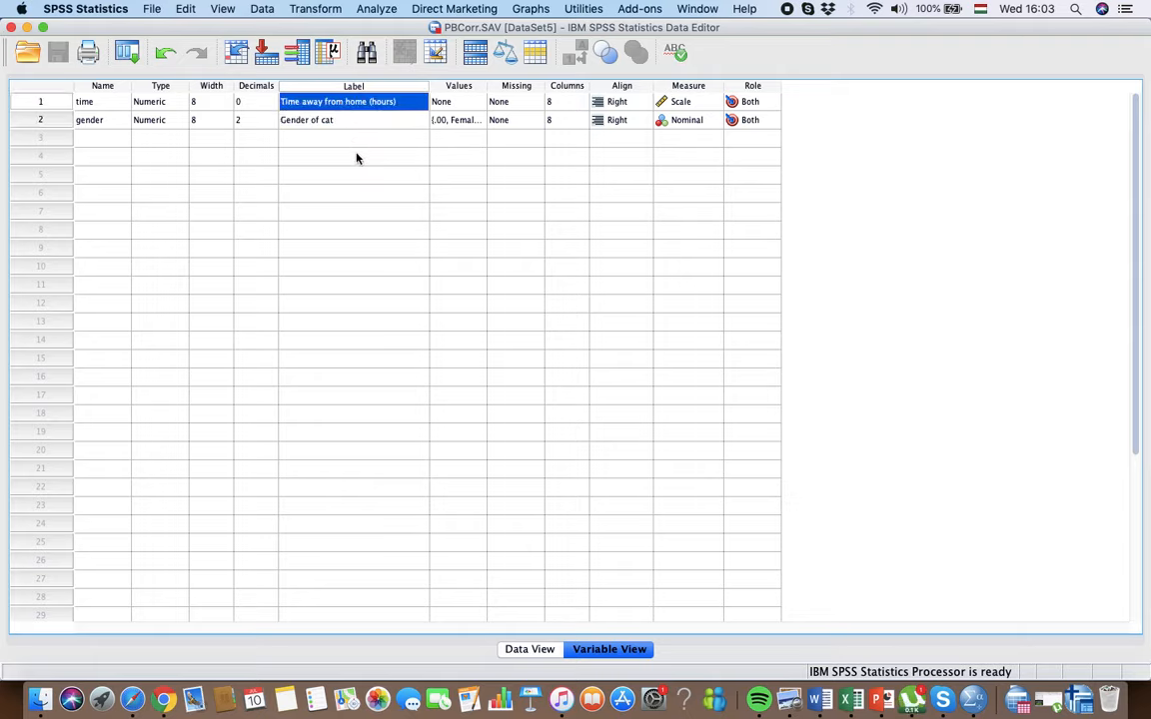
# Step: Check how gender is coded, looking at its values in the first two data rows and at its value labels
pyautogui.click(529, 650)
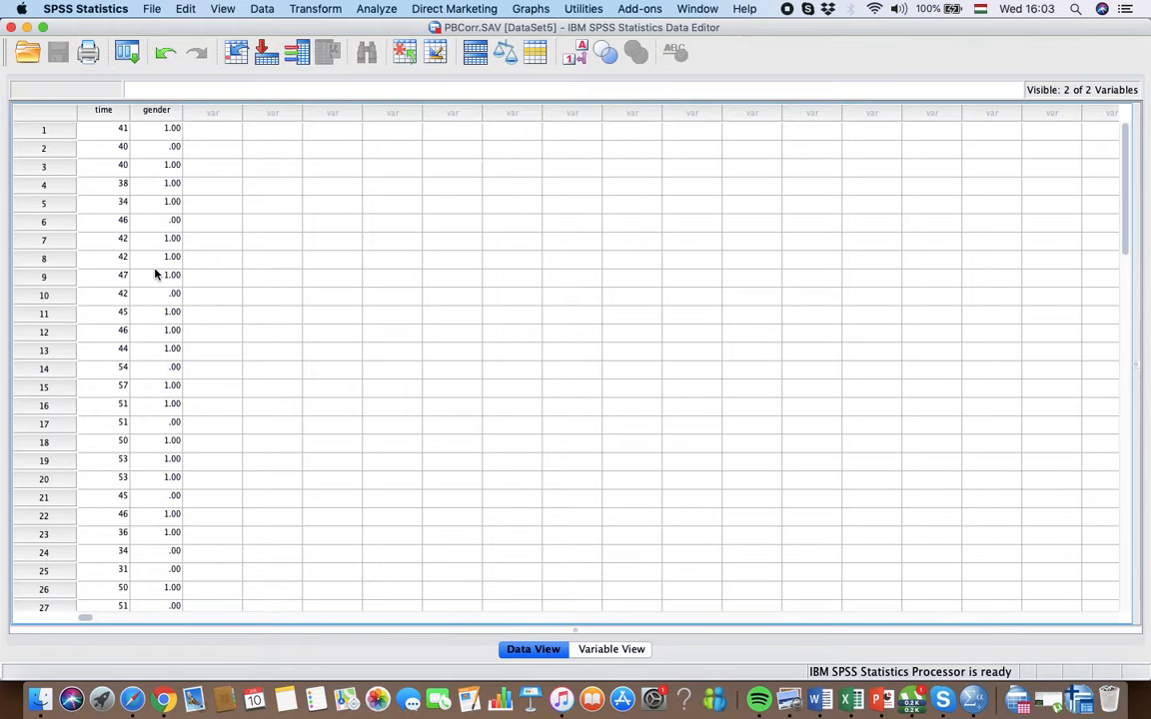
pyautogui.click(176, 150)
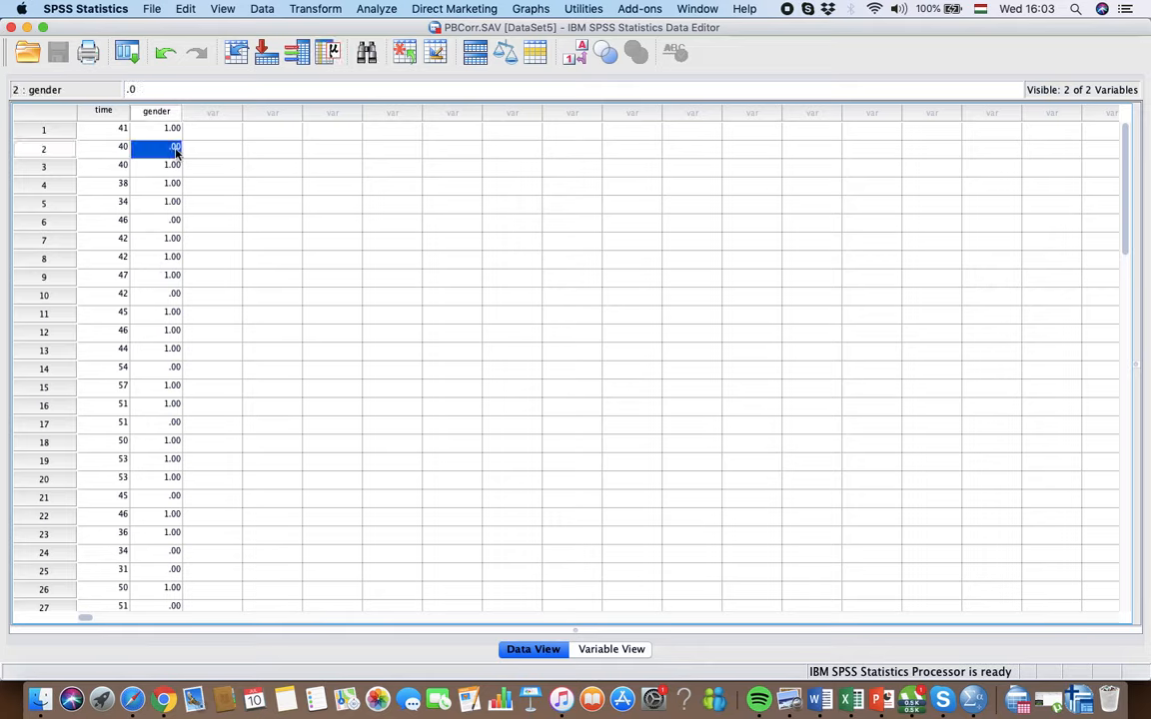
pyautogui.click(176, 132)
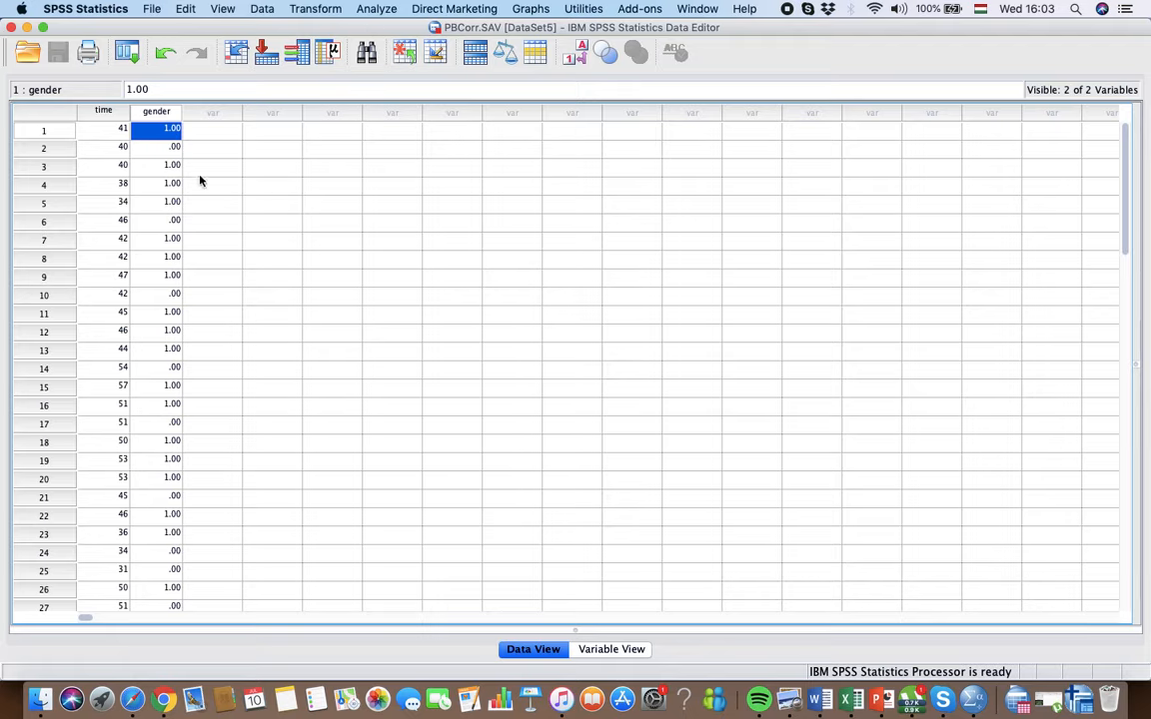
pyautogui.click(605, 649)
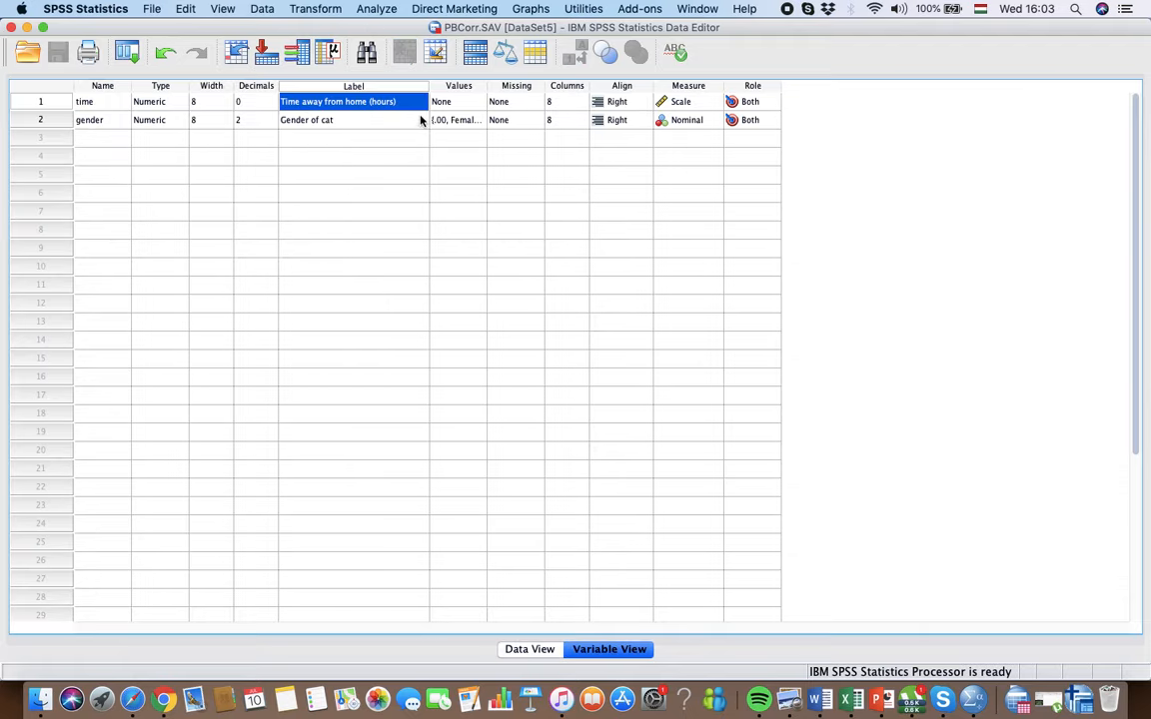
pyautogui.click(458, 120)
pyautogui.click(475, 120)
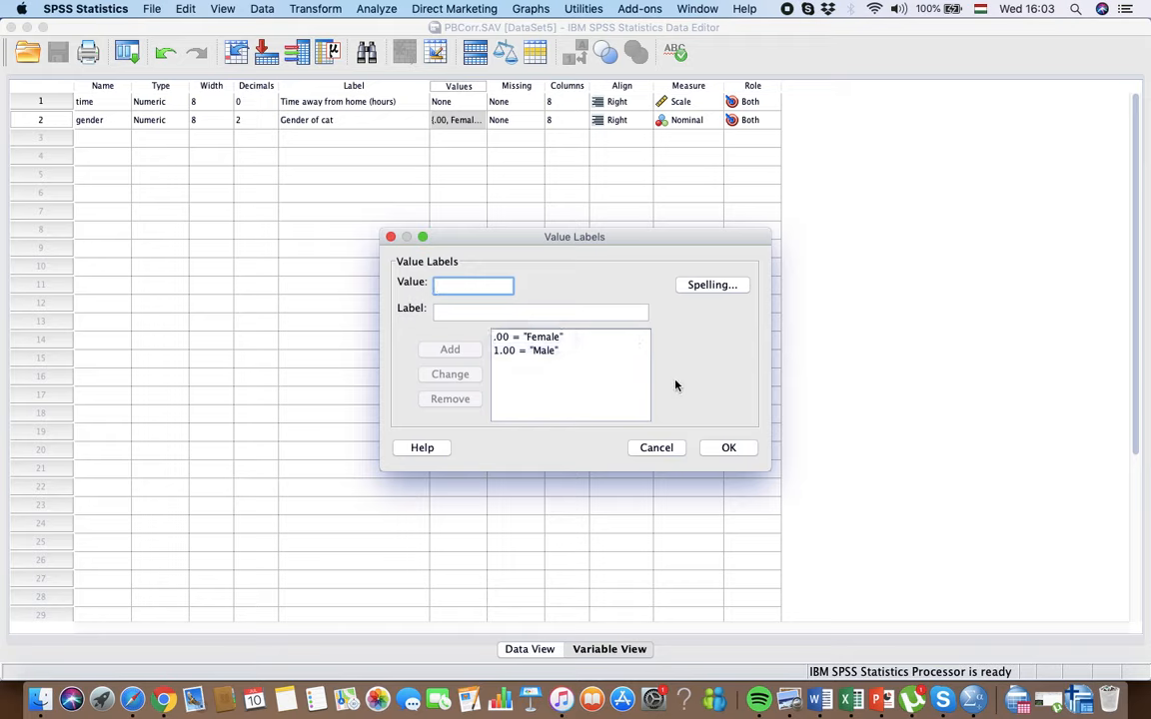
pyautogui.click(728, 447)
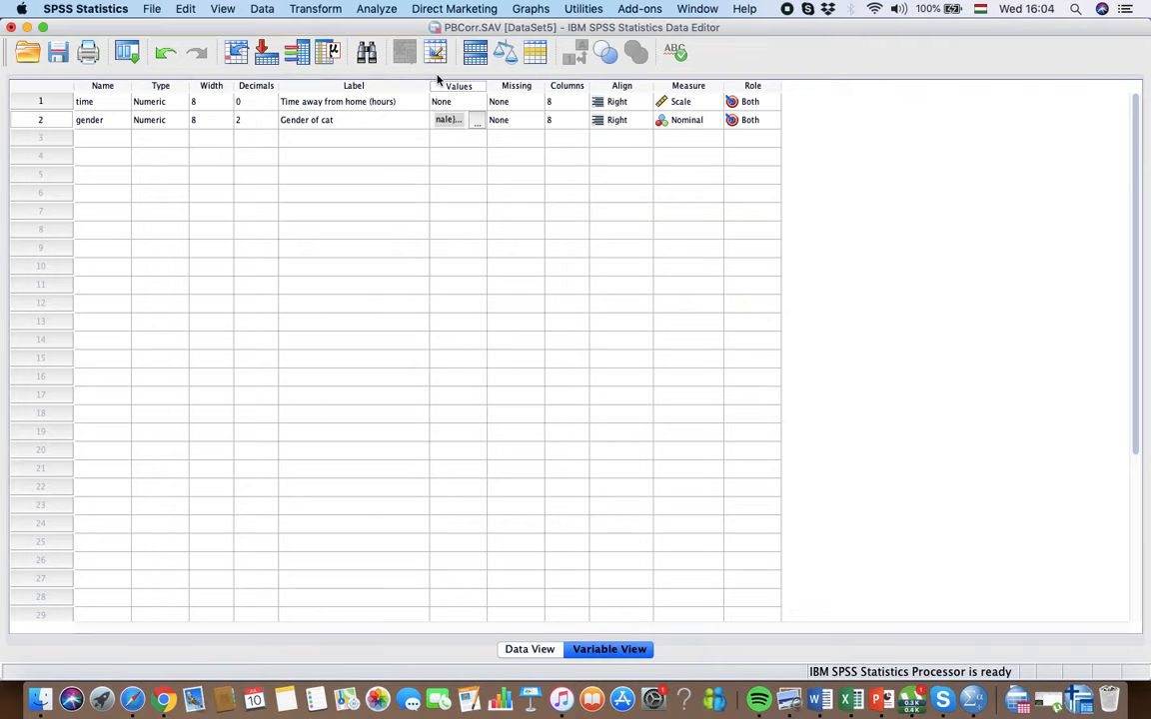
# Step: Run a one-tailed bivariate Pearson correlation between Time away from home (hours) and Gender of cat
pyautogui.click(378, 10)
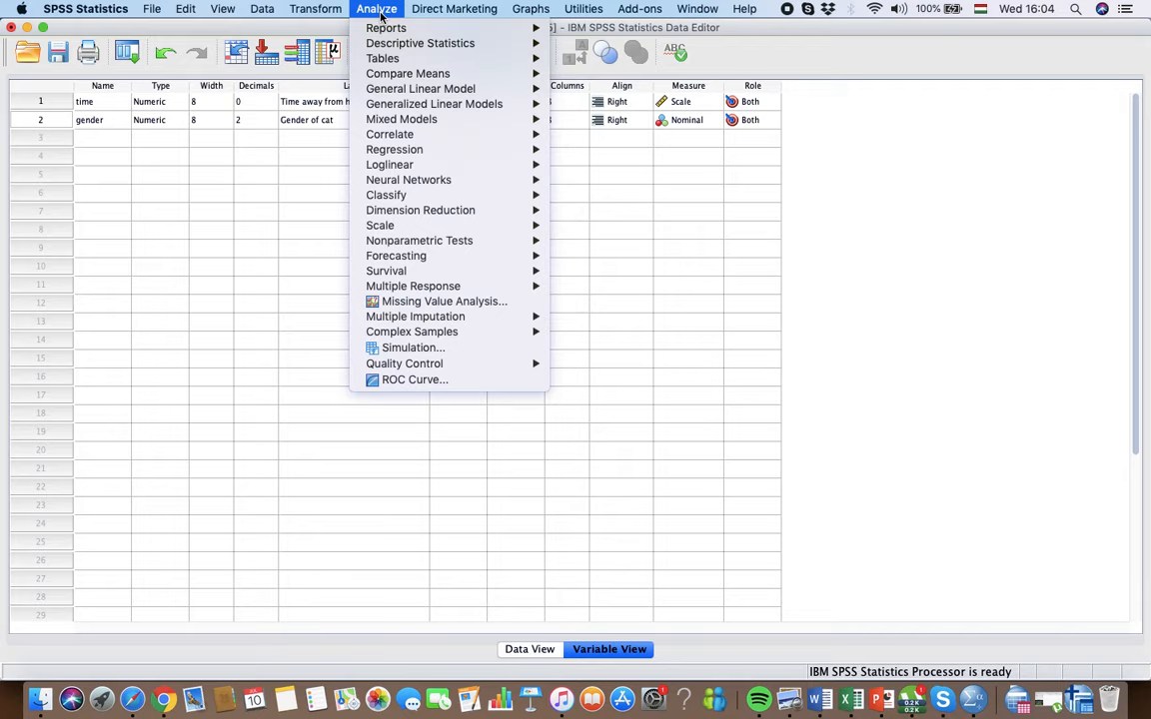
pyautogui.moveTo(407, 135)
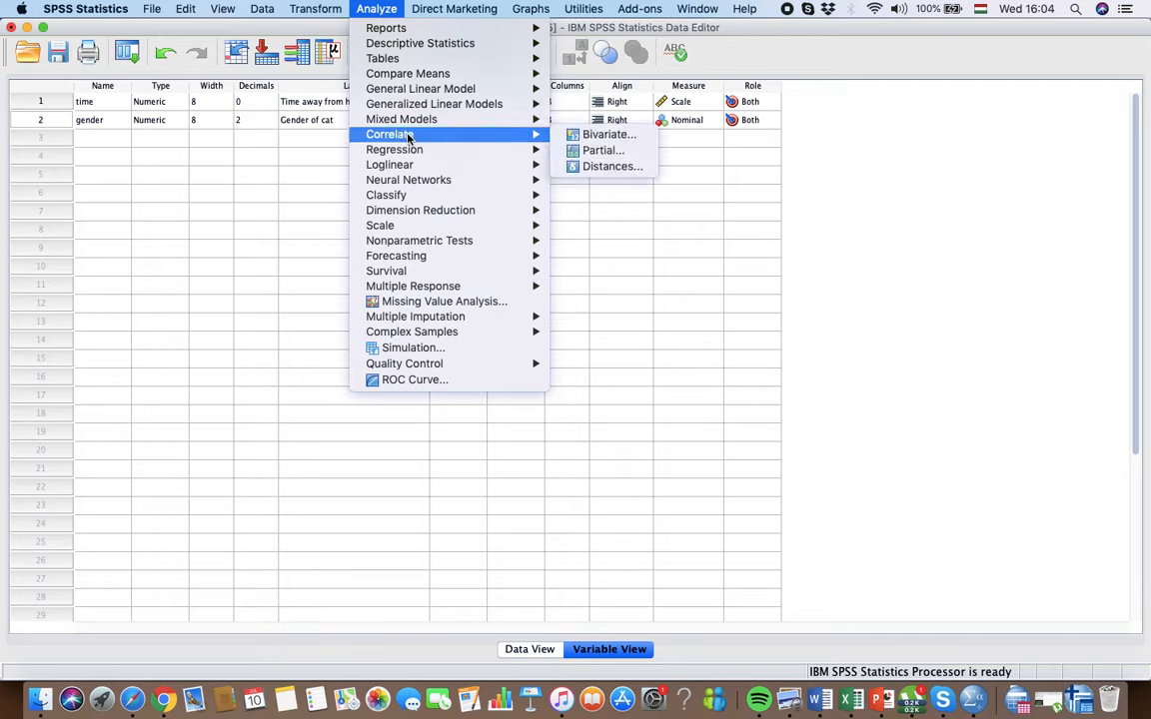
pyautogui.click(574, 135)
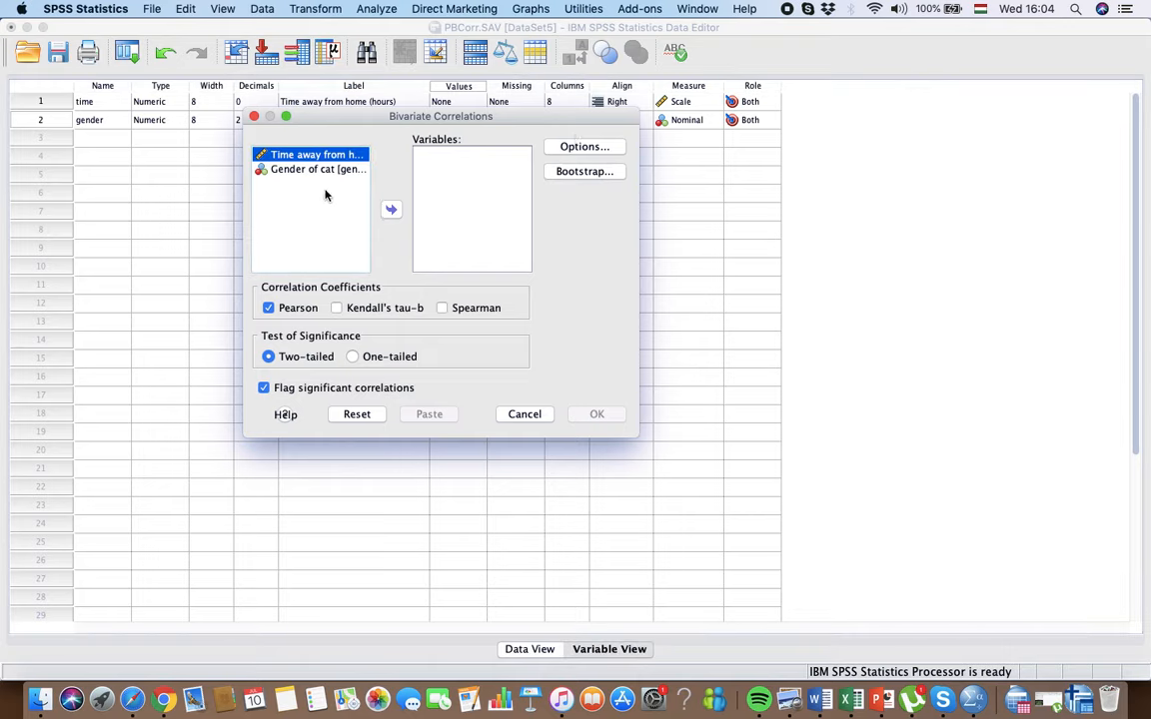
pyautogui.hotkey('shift', 'Down')
pyautogui.click(389, 210)
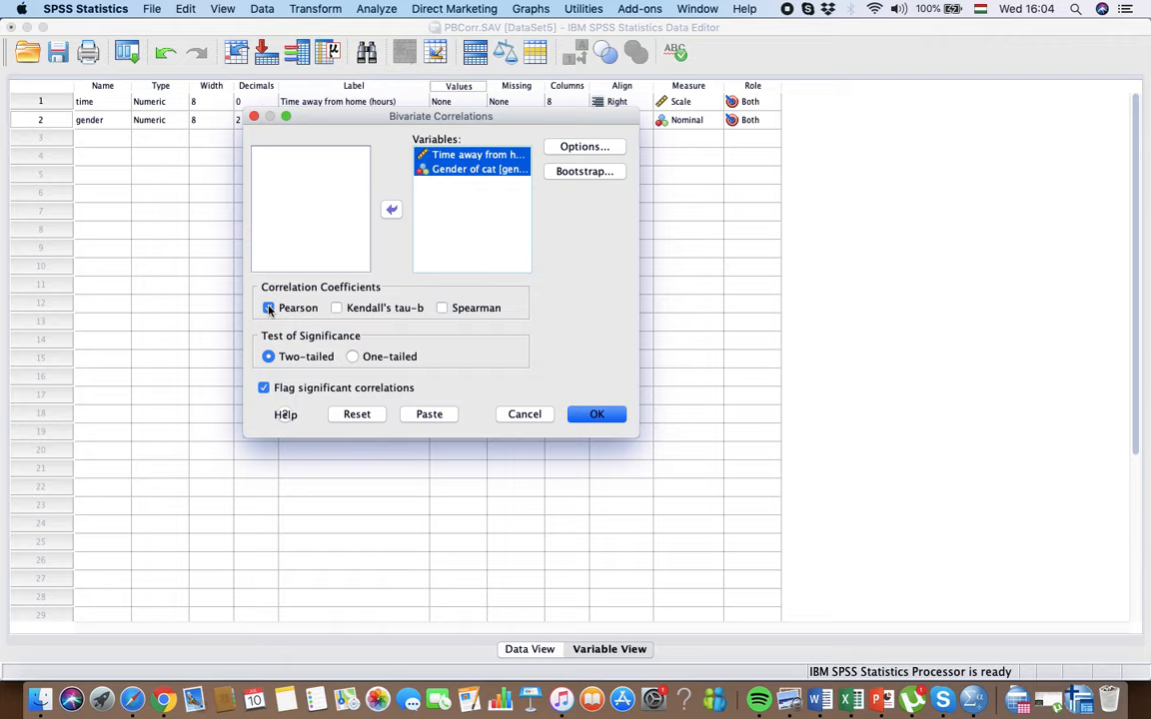
pyautogui.click(352, 356)
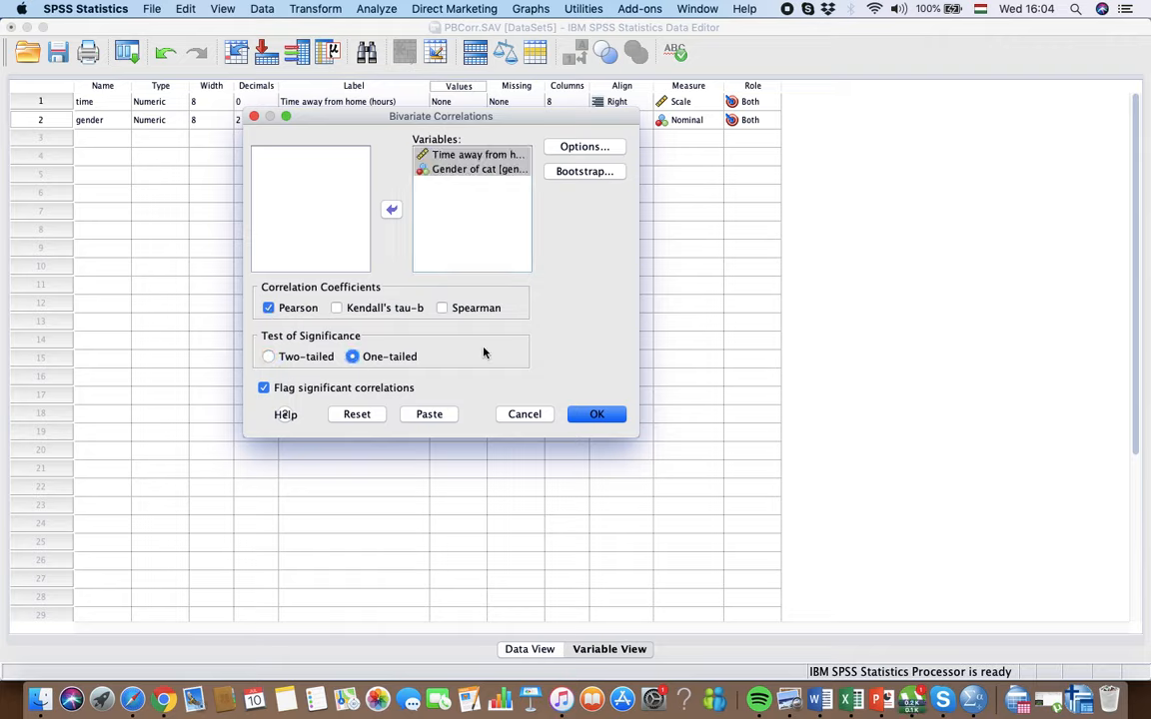
pyautogui.click(597, 413)
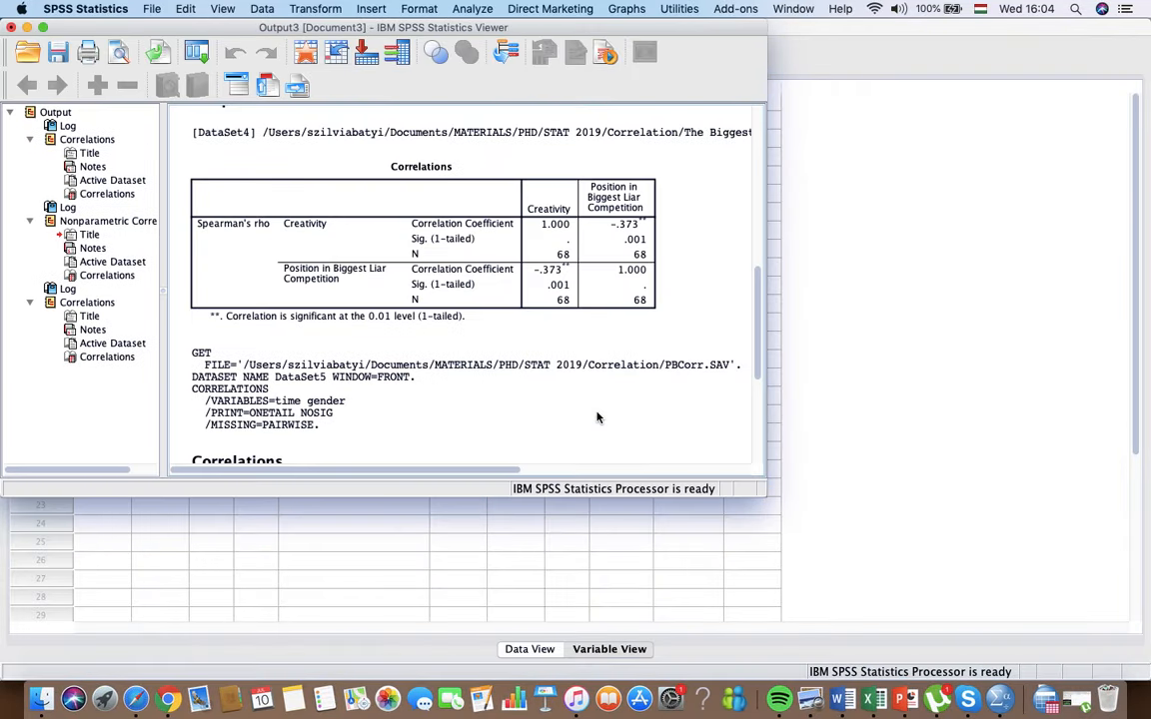
# Step: Examine the Pearson correlation table for Time away from home and Gender of cat in the enlarged output viewer, and minimize the viewer
pyautogui.click(43, 28)
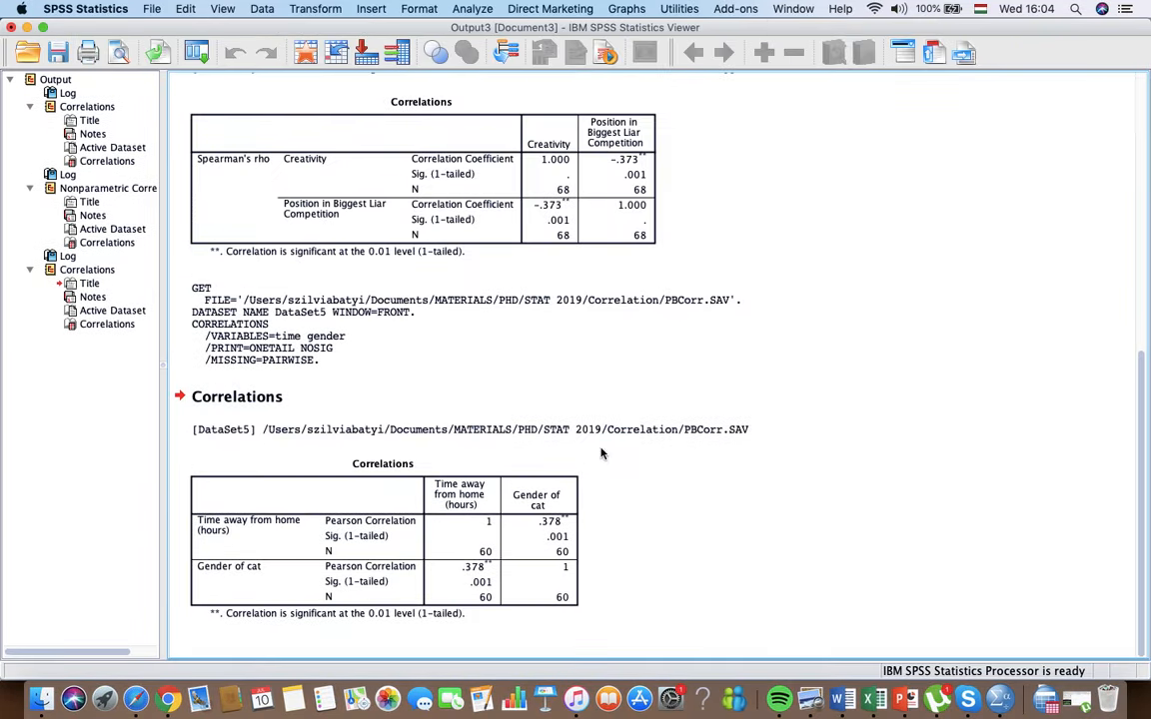
pyautogui.click(505, 461)
pyautogui.click(27, 26)
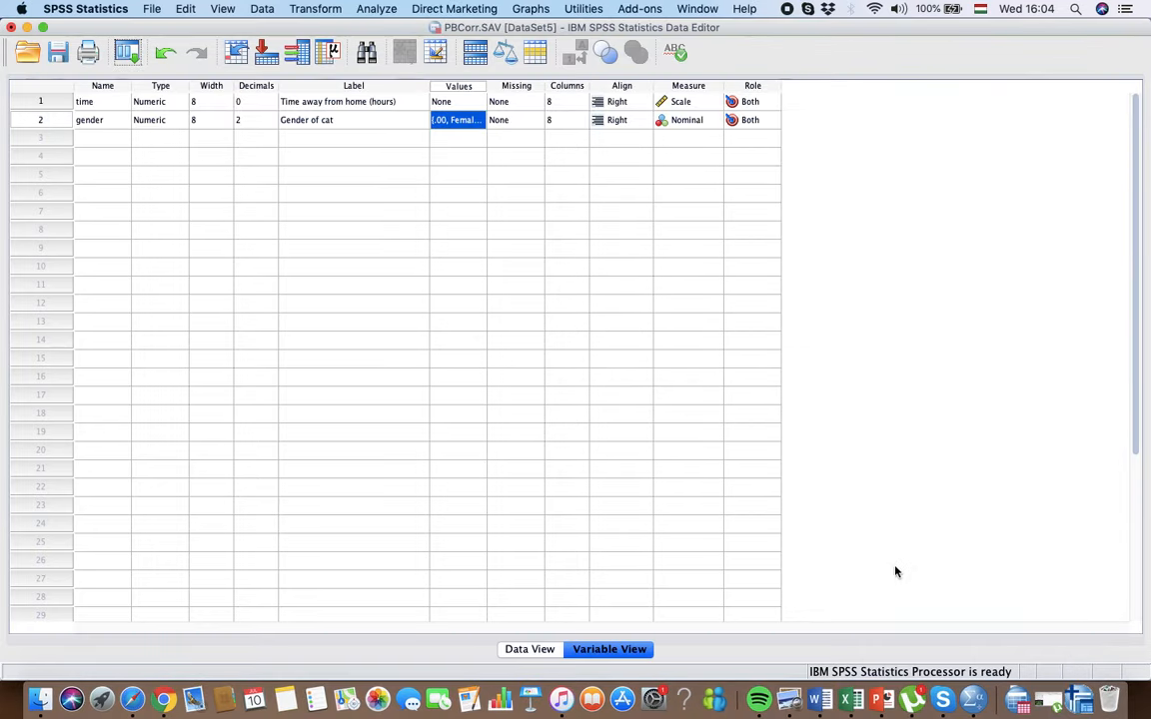
# Step: Switch to the PowerPoint presentation, view slide 24 on the coefficient of determination, and show slide 25, the shared-variance diagrams, full screen
pyautogui.click(886, 701)
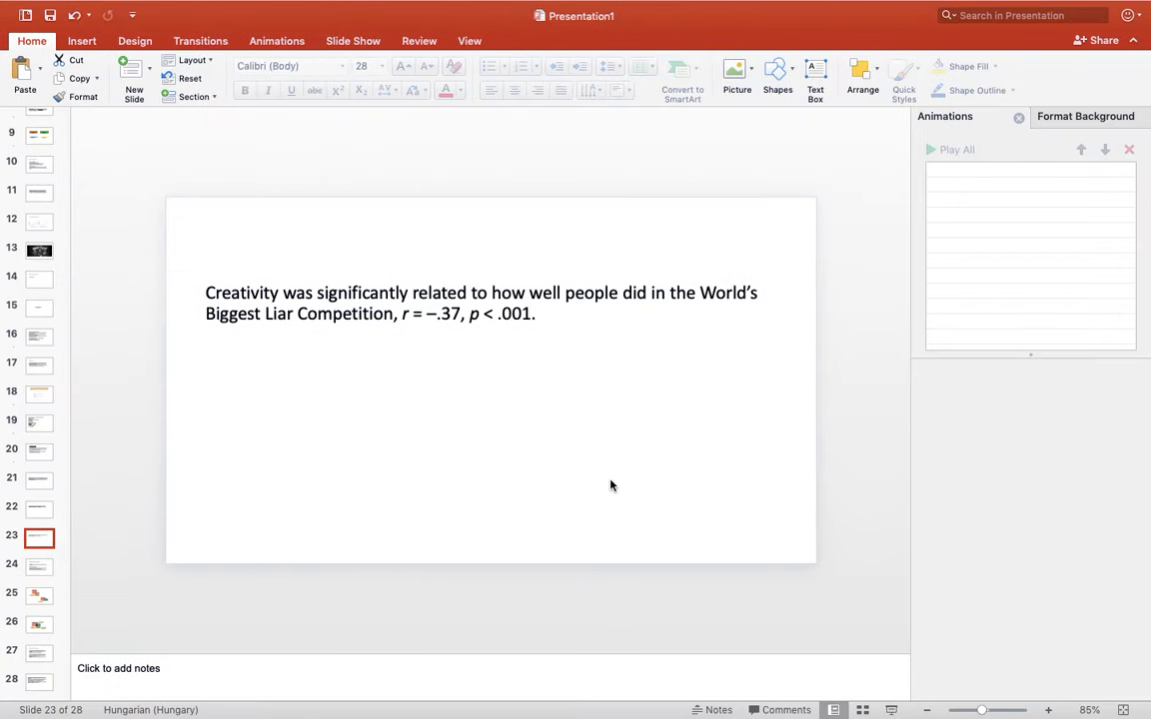
pyautogui.click(36, 566)
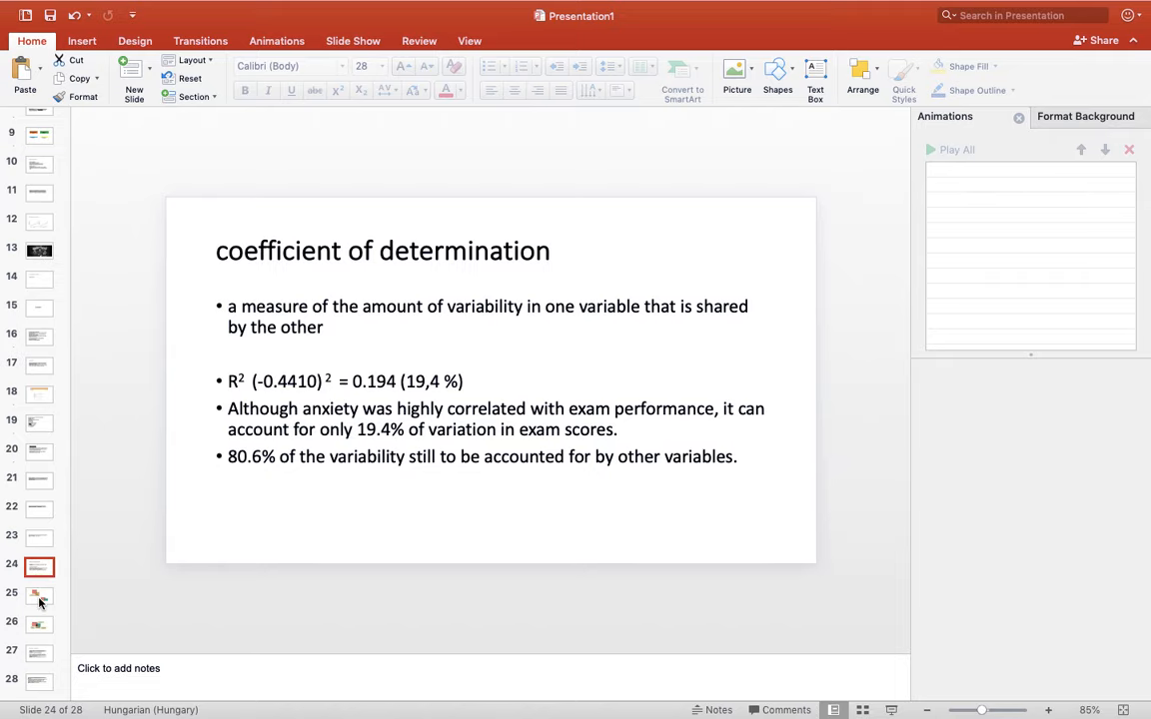
pyautogui.click(38, 597)
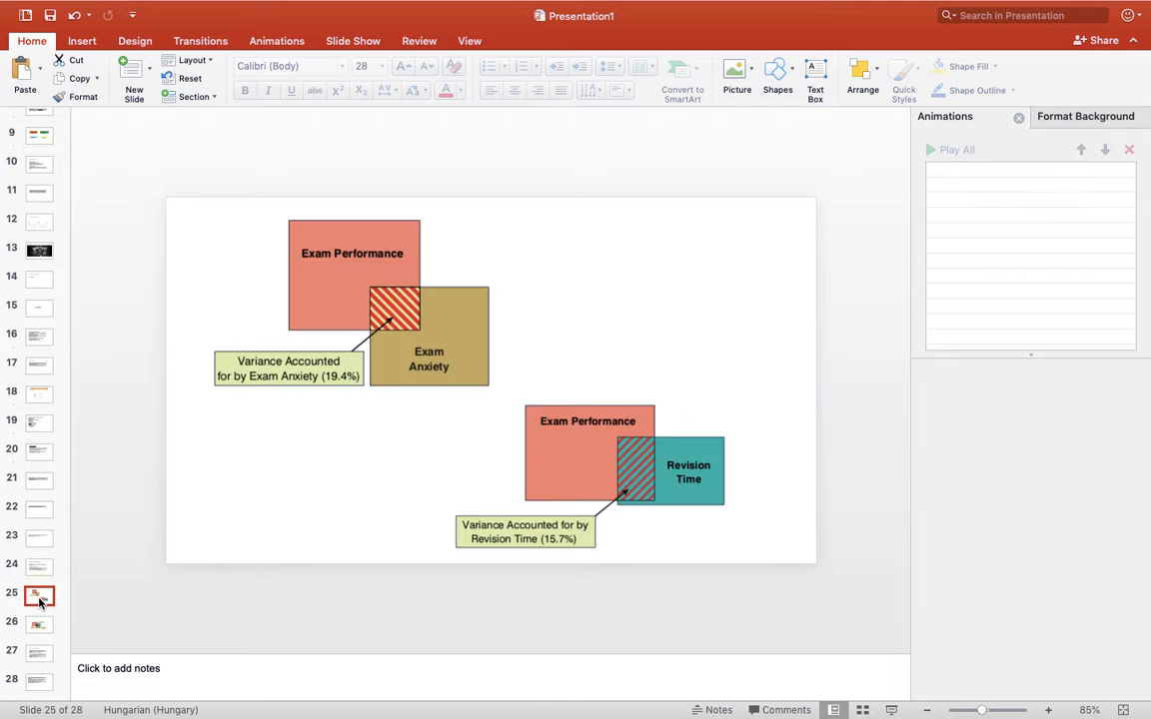
pyautogui.click(894, 710)
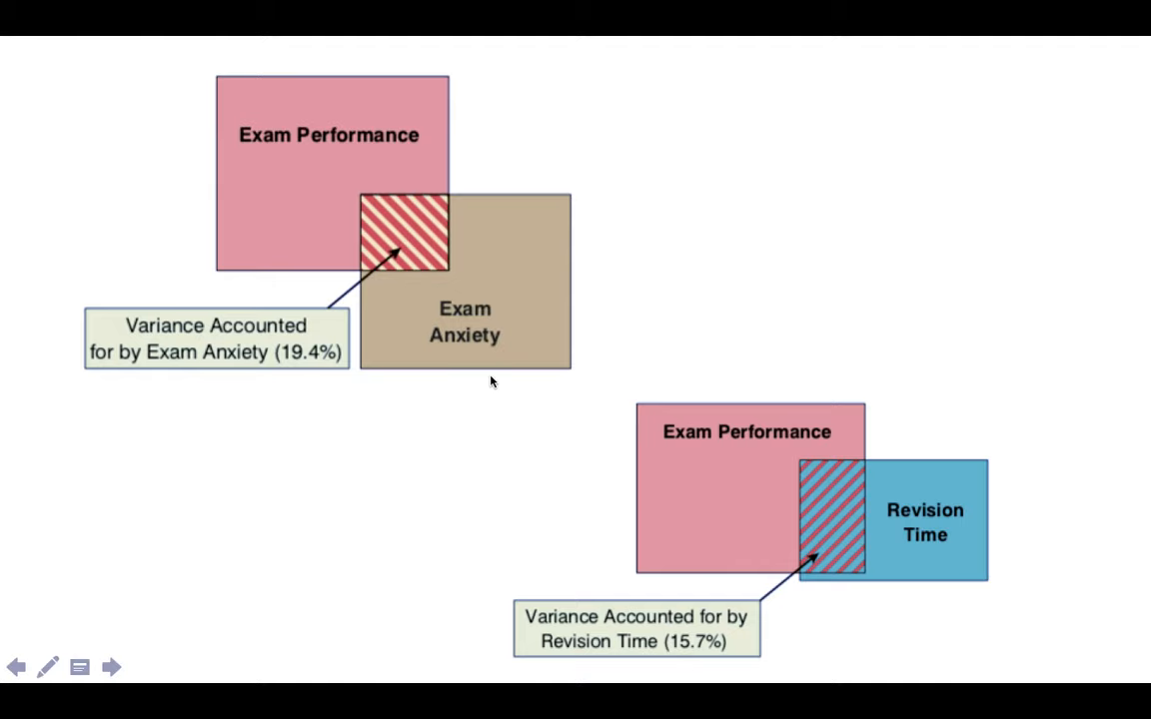